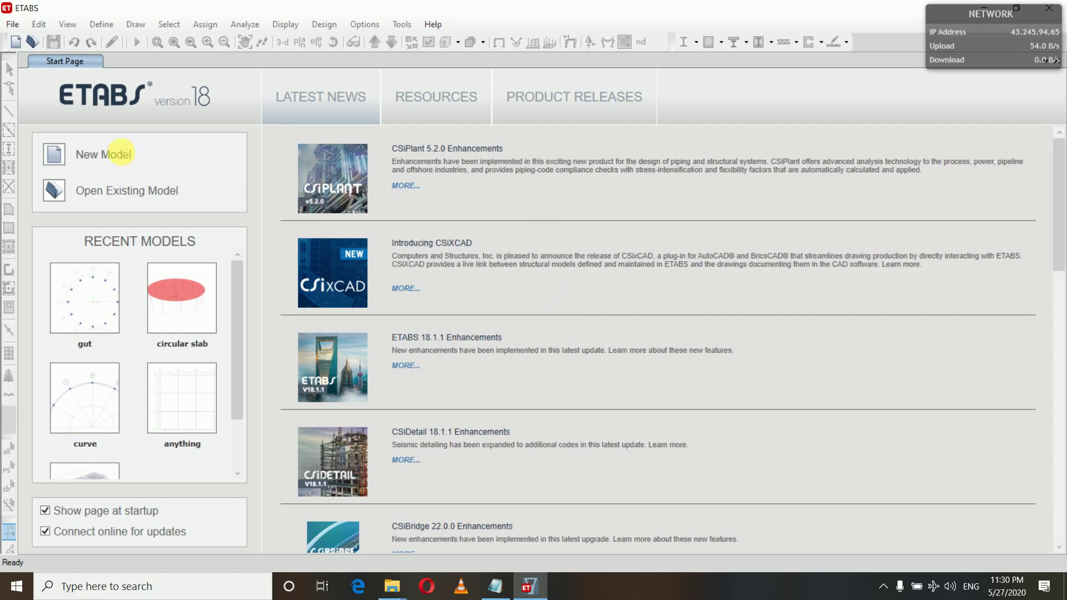
Step: Create a new grid-only model from built-in settings, with 4 by 4 grid lines at 8 m spacing and four 3 m stories
left_click(12, 25)
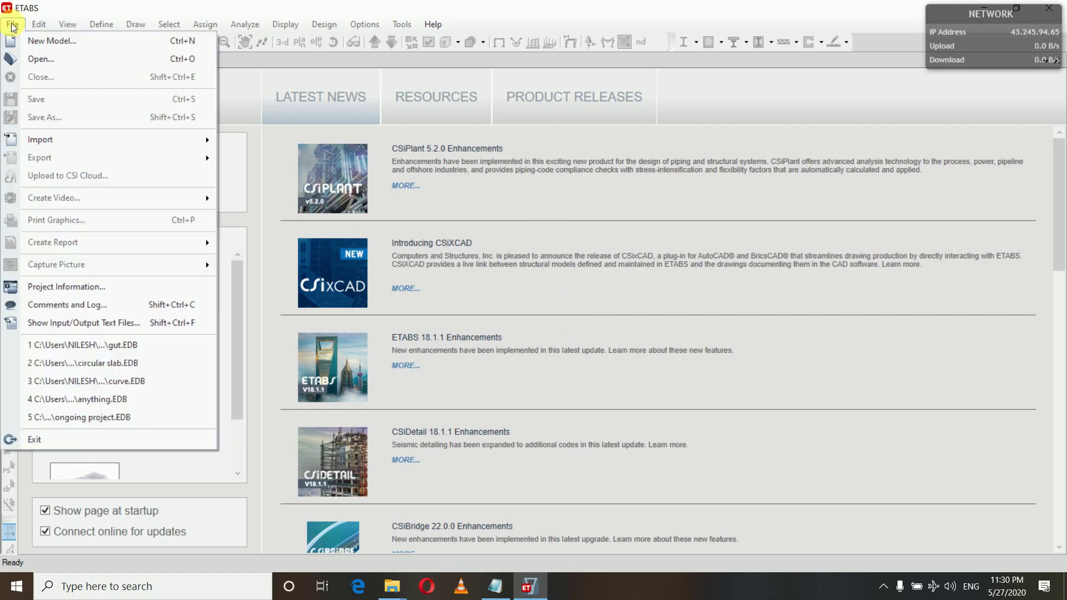
left_click(42, 44)
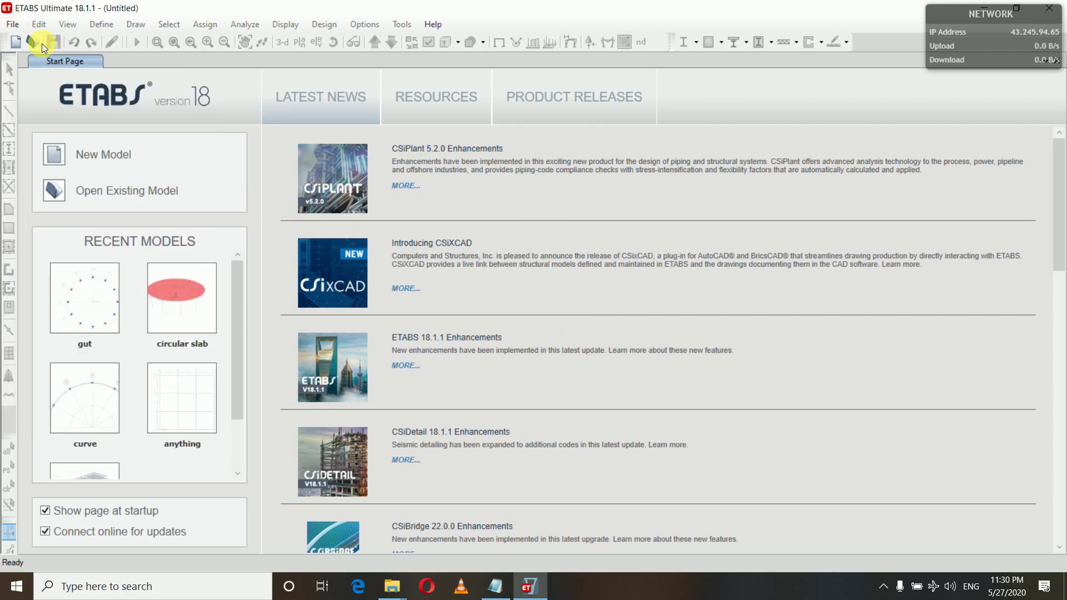
left_click(63, 158)
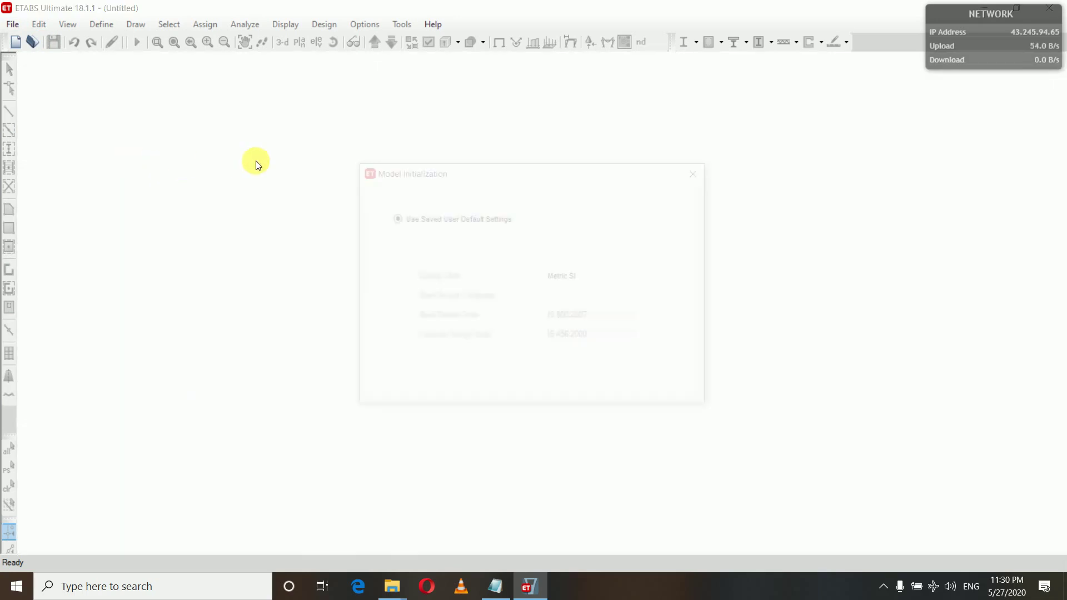
left_click(398, 258)
left_click(488, 378)
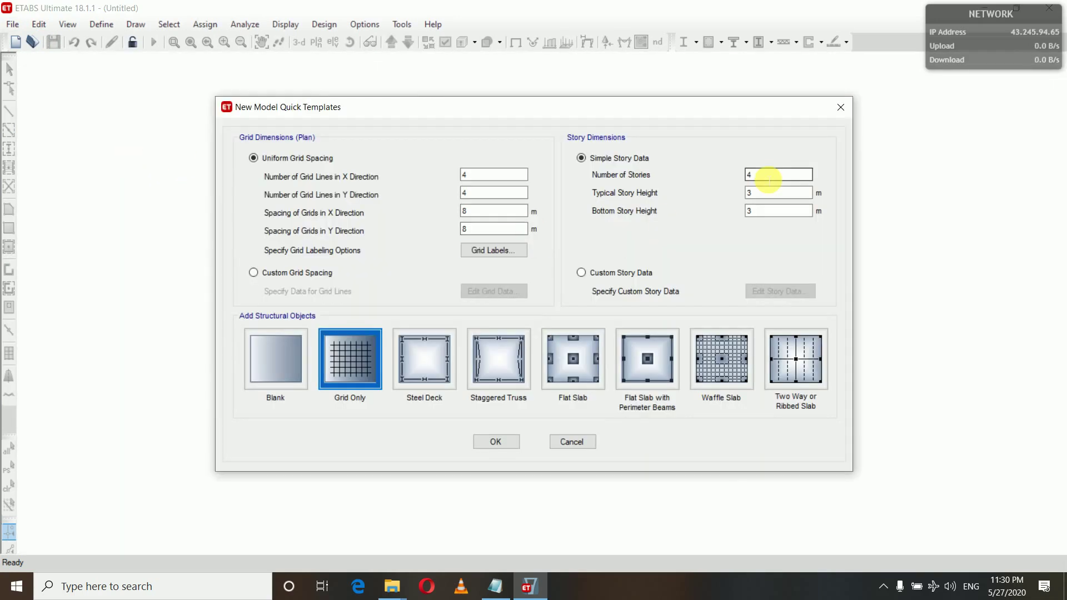
key("Return")
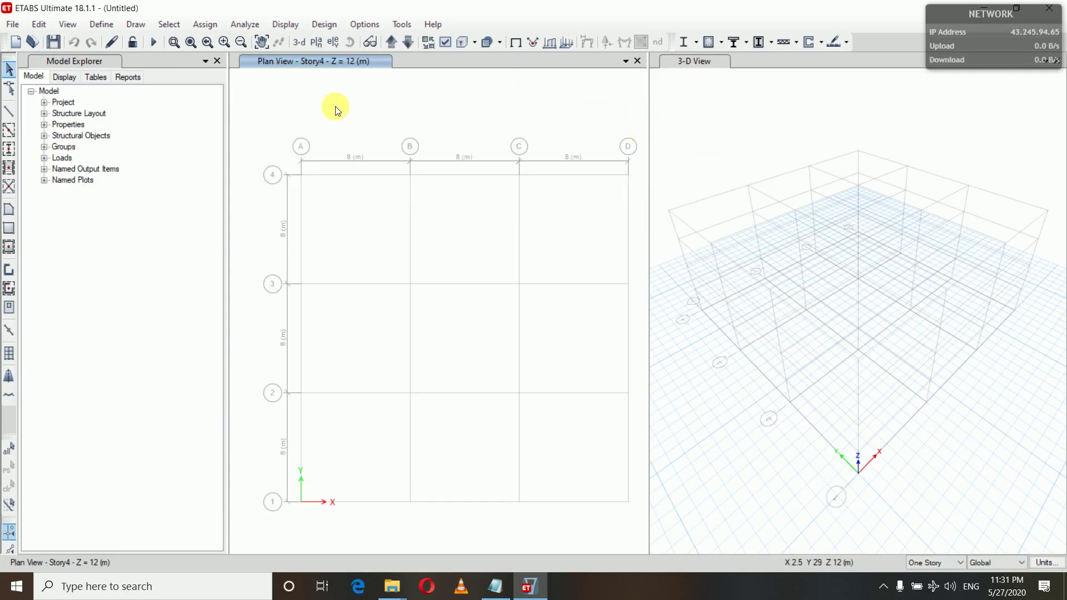
Step: Close the Model Explorer and the 3-D view so only the plan view stays open
left_click(217, 61)
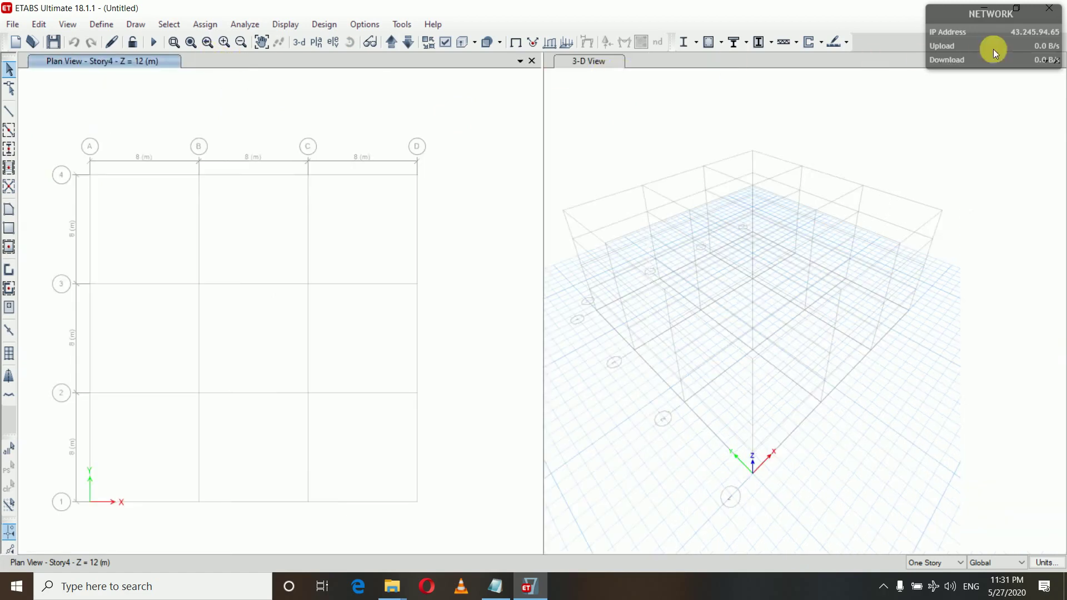
left_click(1057, 61)
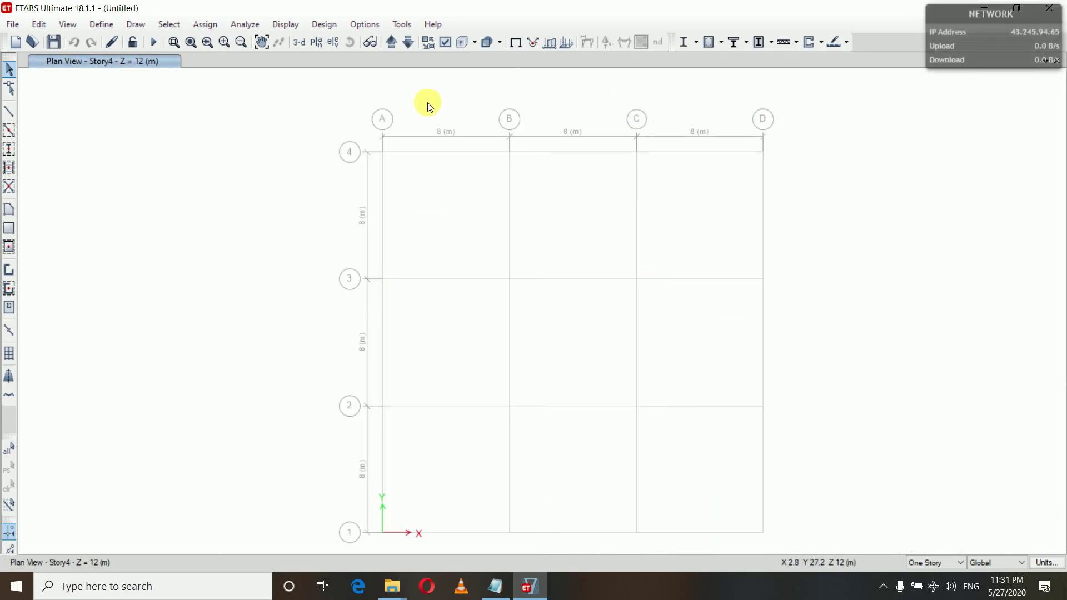
Step: Add a cylindrical grid system G2 with 2 R-direction and 13 T-direction grid lines, spaced 6 m and 30 degrees
right_click(177, 140)
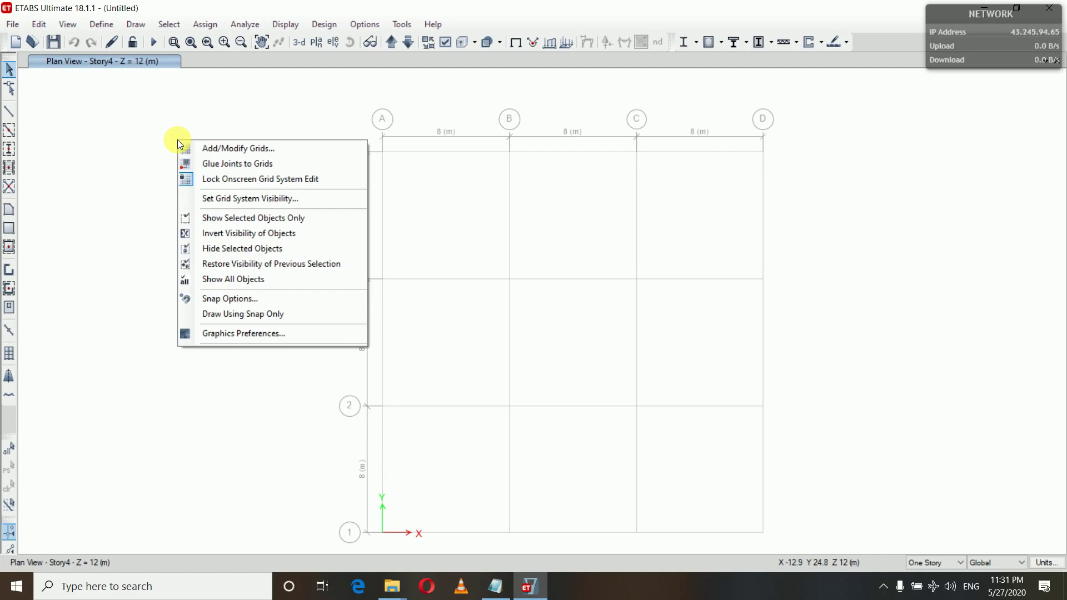
left_click(205, 147)
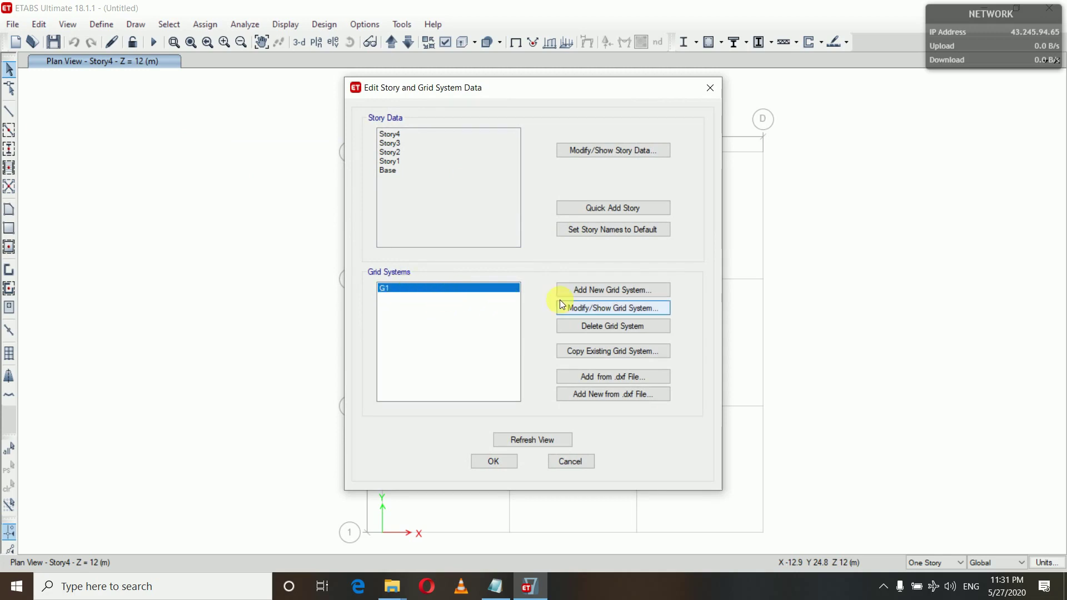
left_click(598, 291)
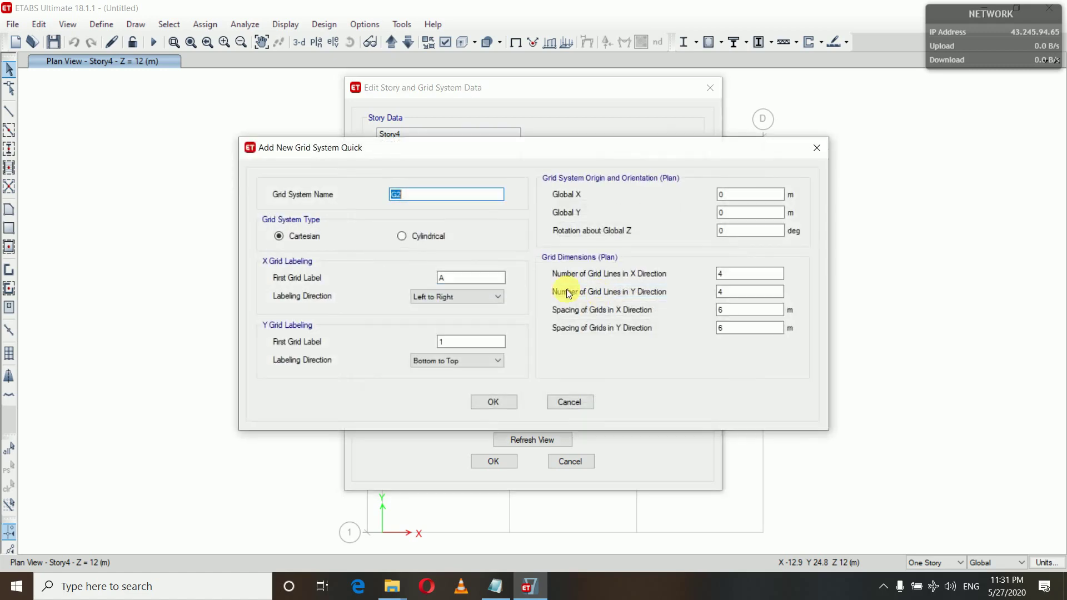
left_click(403, 236)
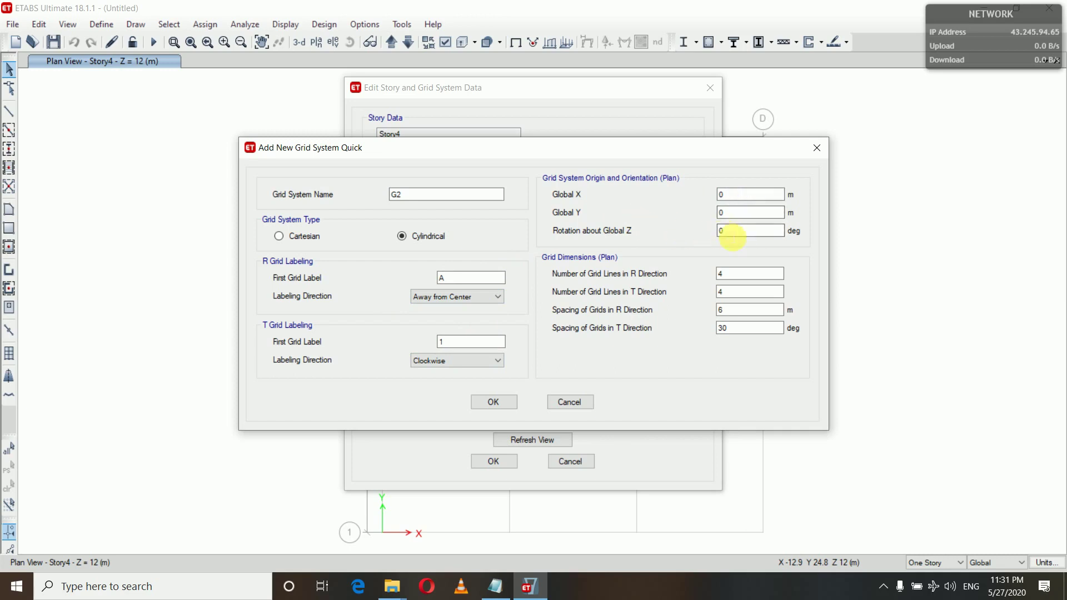
left_click(744, 273)
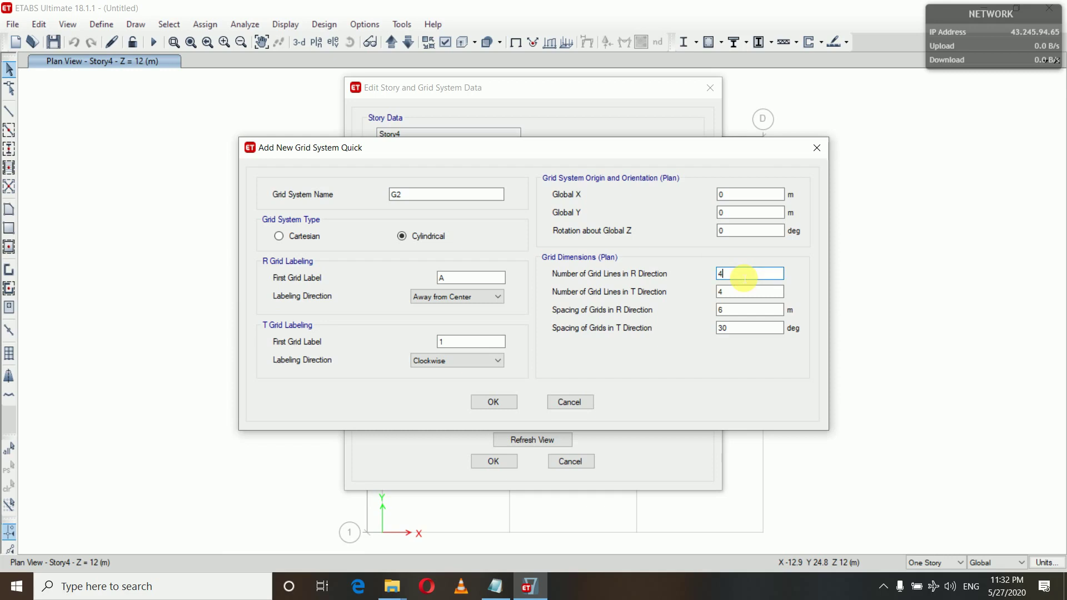
type("2")
left_click(737, 298)
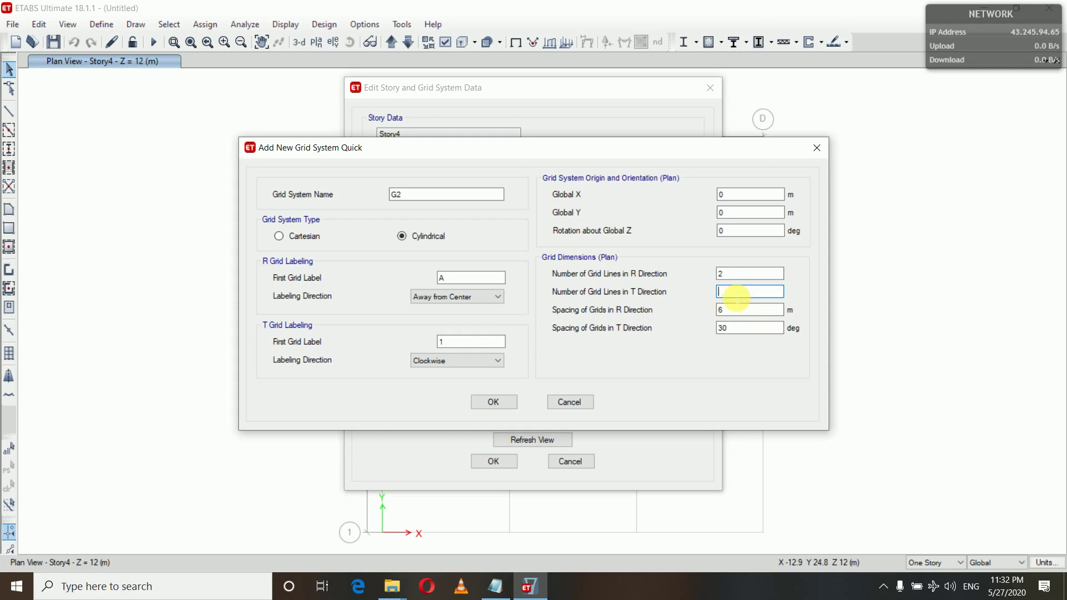
type("13")
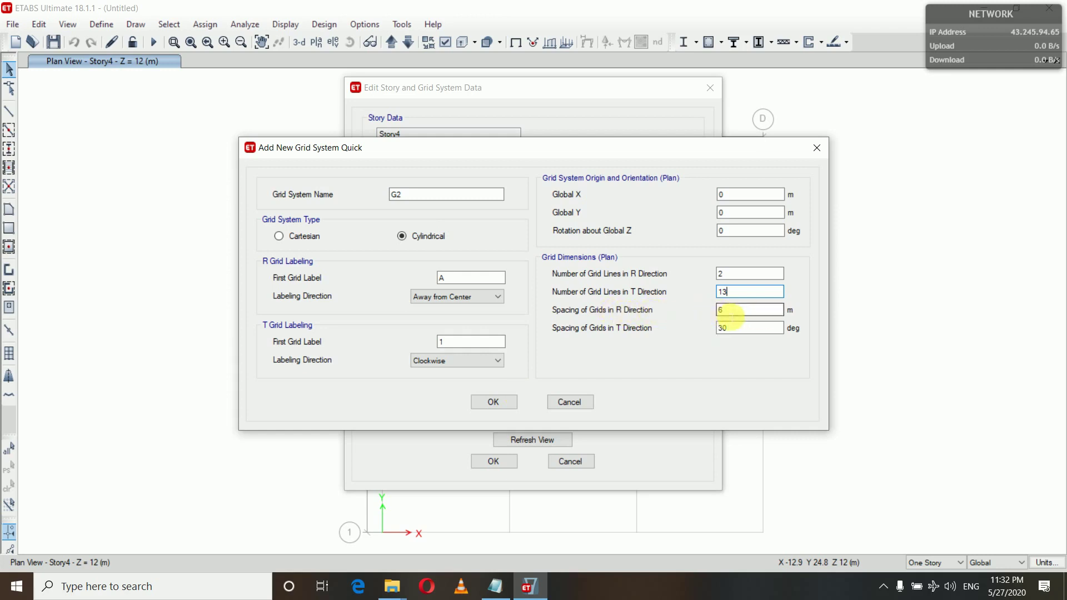
left_click(497, 401)
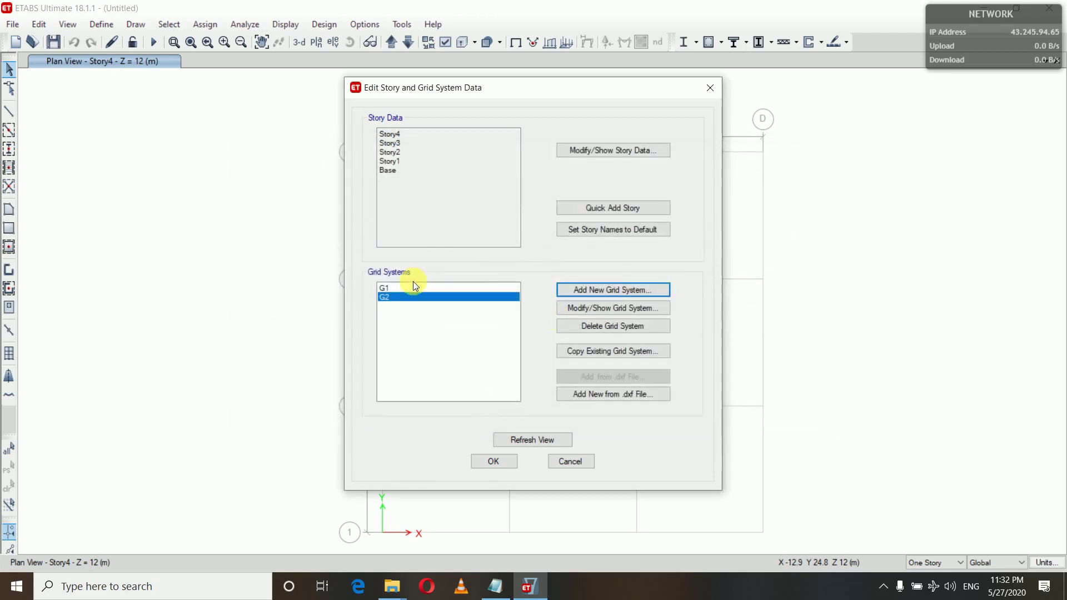
Step: Delete the original grid system G1 and apply the grid changes
left_click(412, 287)
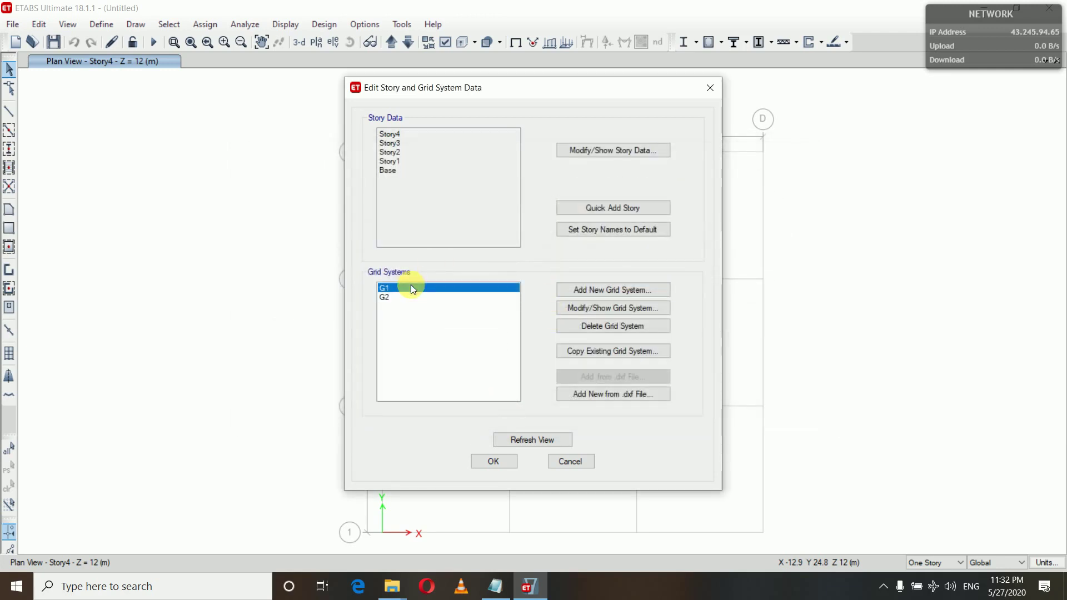
left_click(612, 329)
left_click(546, 343)
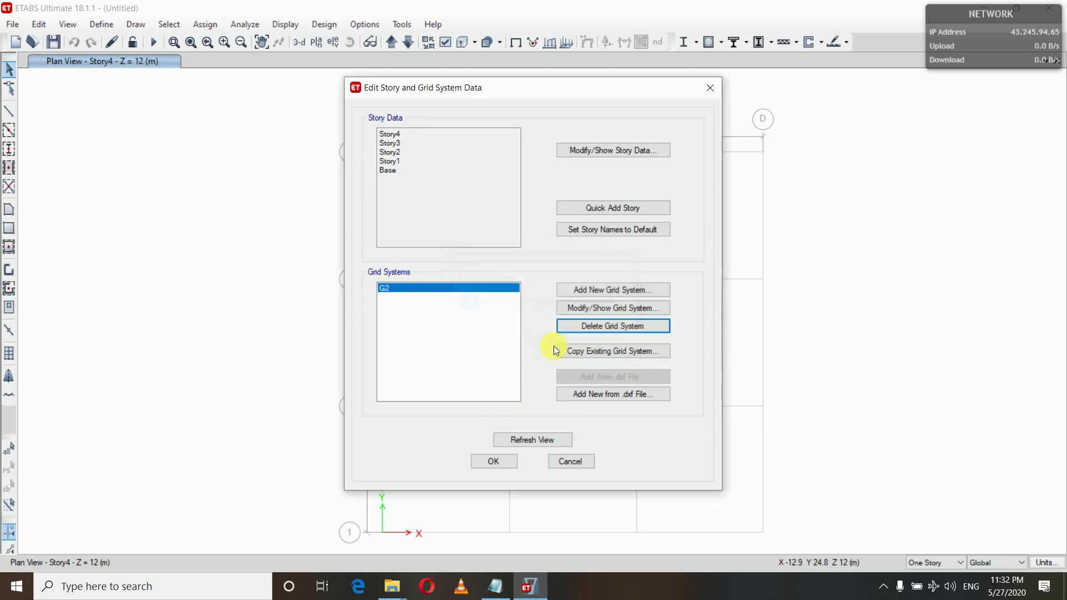
left_click(508, 459)
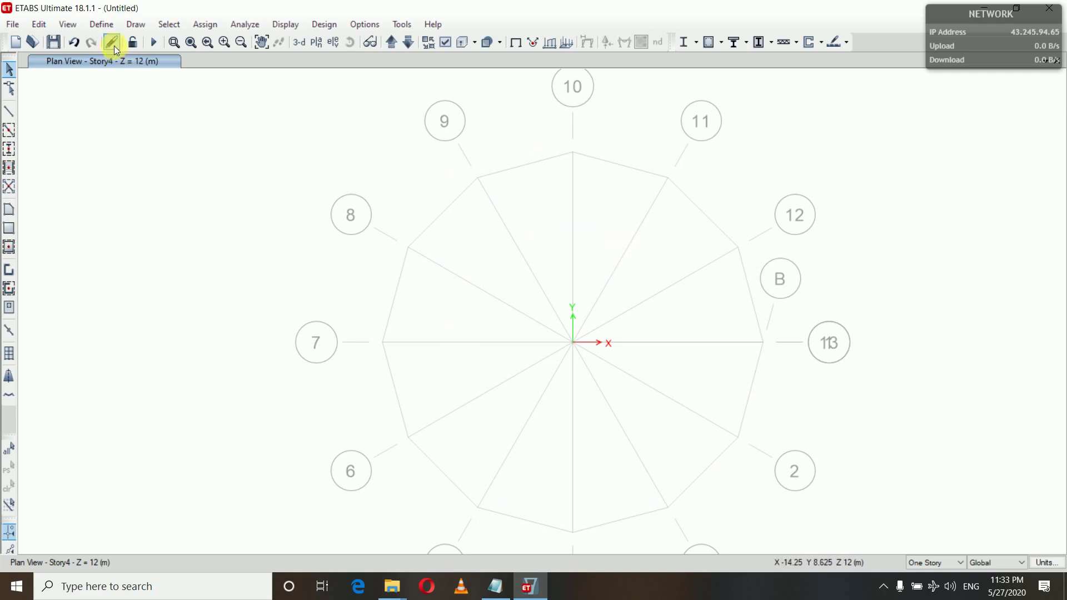
Step: Add a concrete circular frame section named "col 500" with M30 as its material
left_click(106, 27)
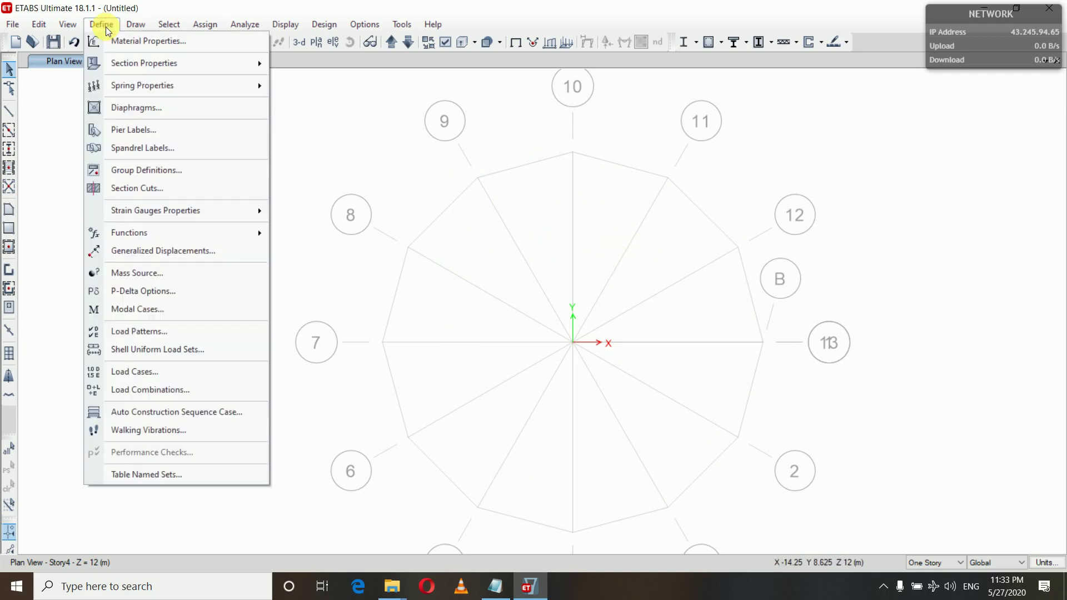
left_click(112, 37)
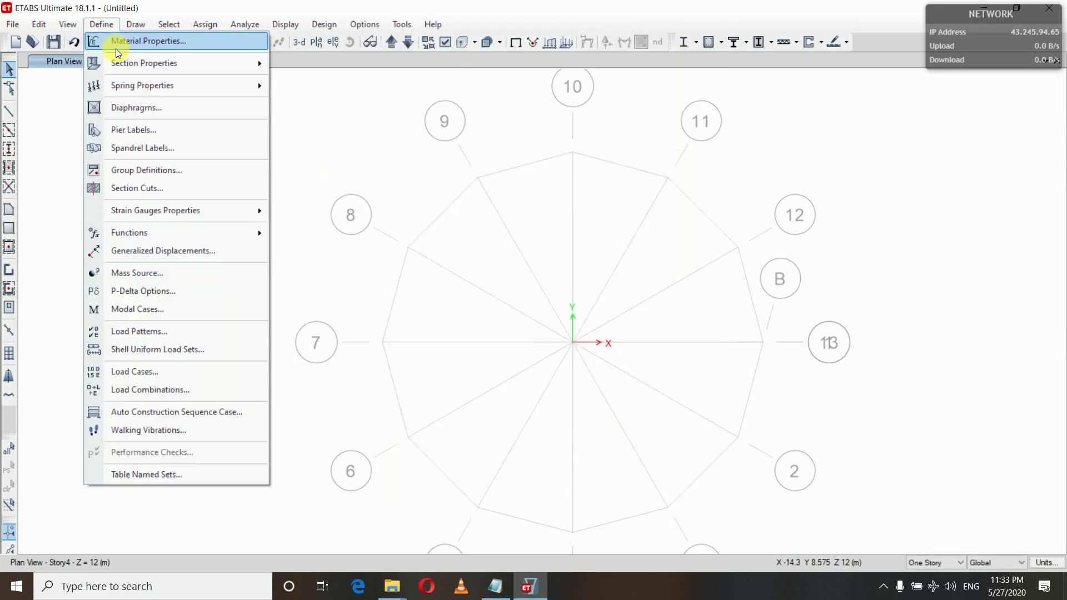
mouse_move(171, 65)
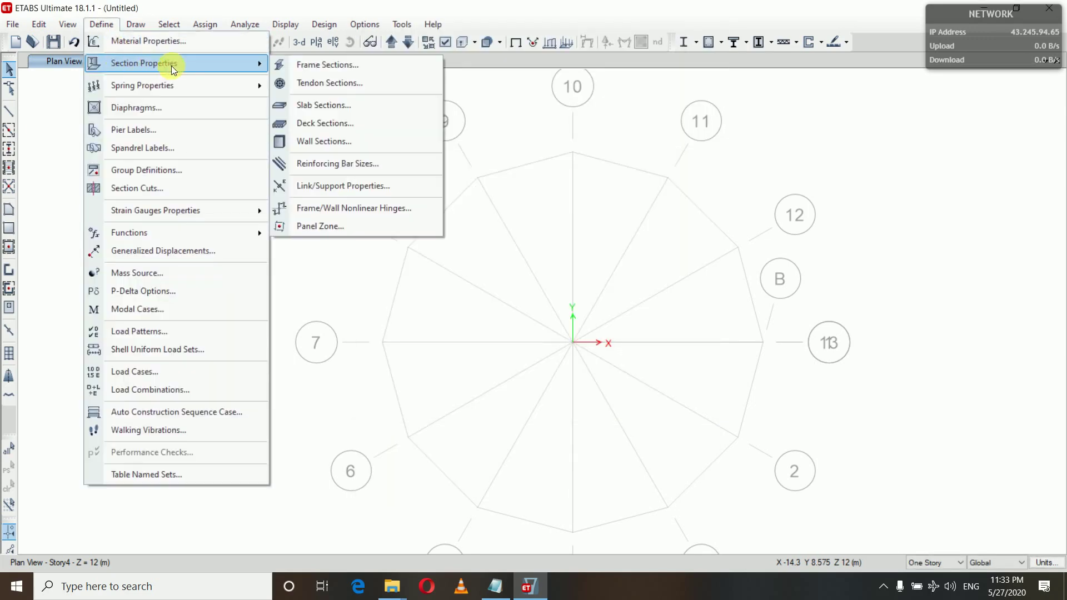
left_click(319, 67)
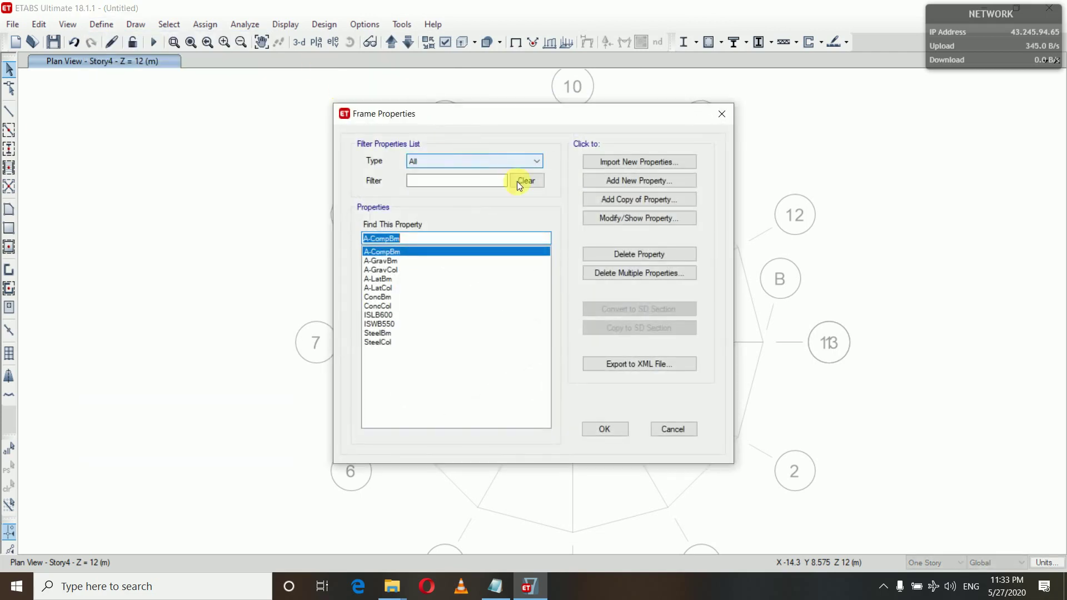
left_click(605, 179)
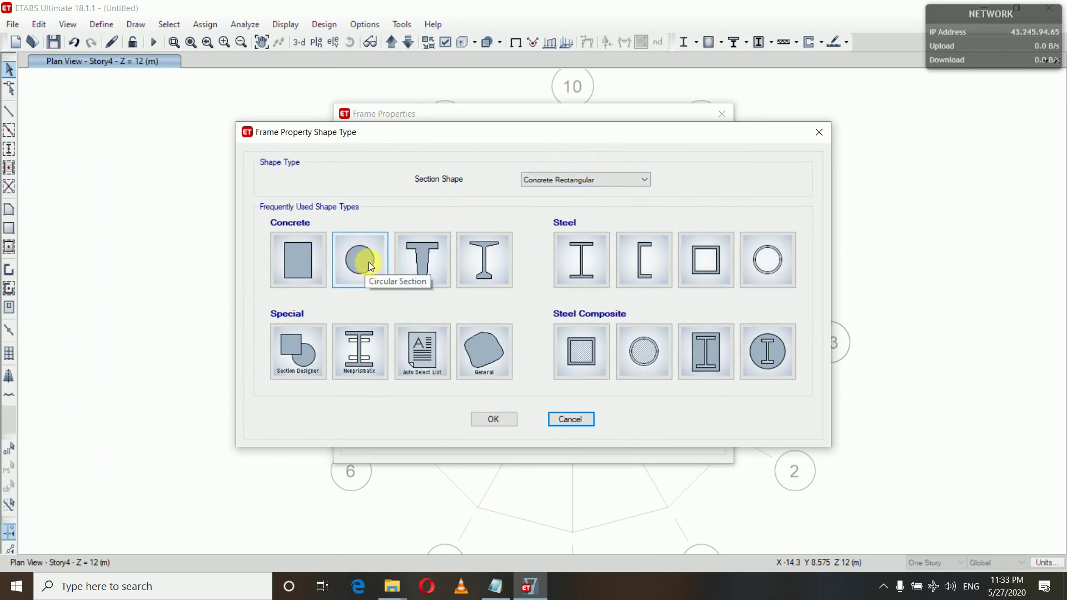
key("Escape")
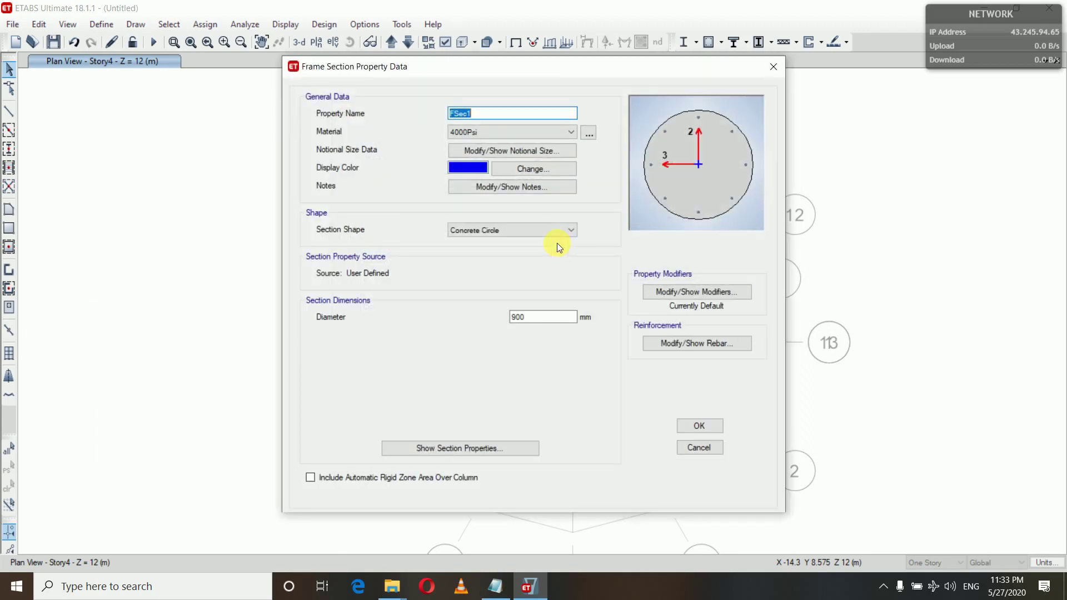
type("col 500")
left_click(491, 129)
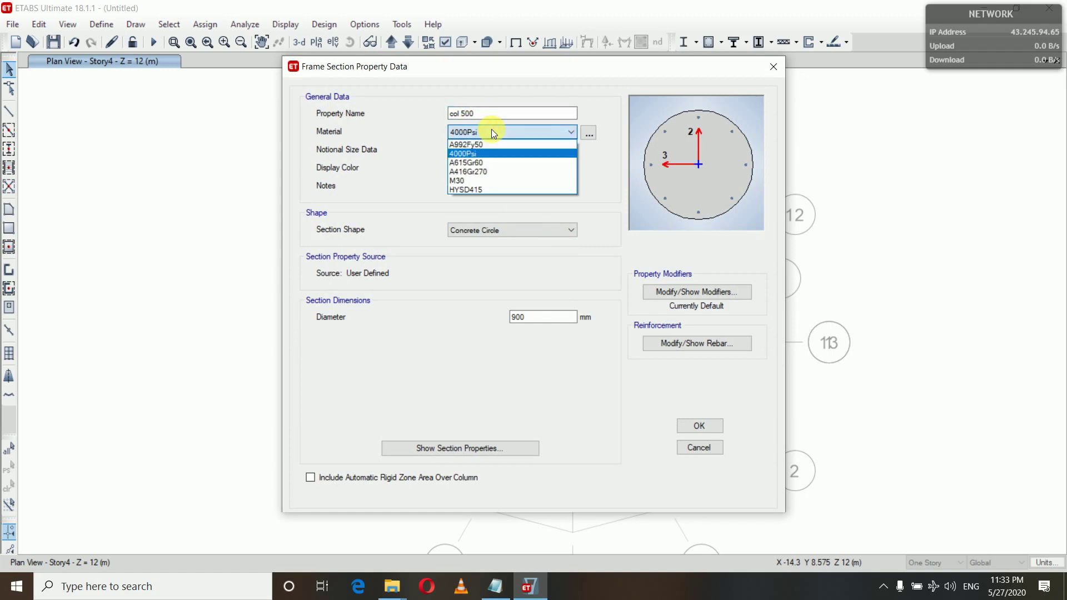
left_click(470, 180)
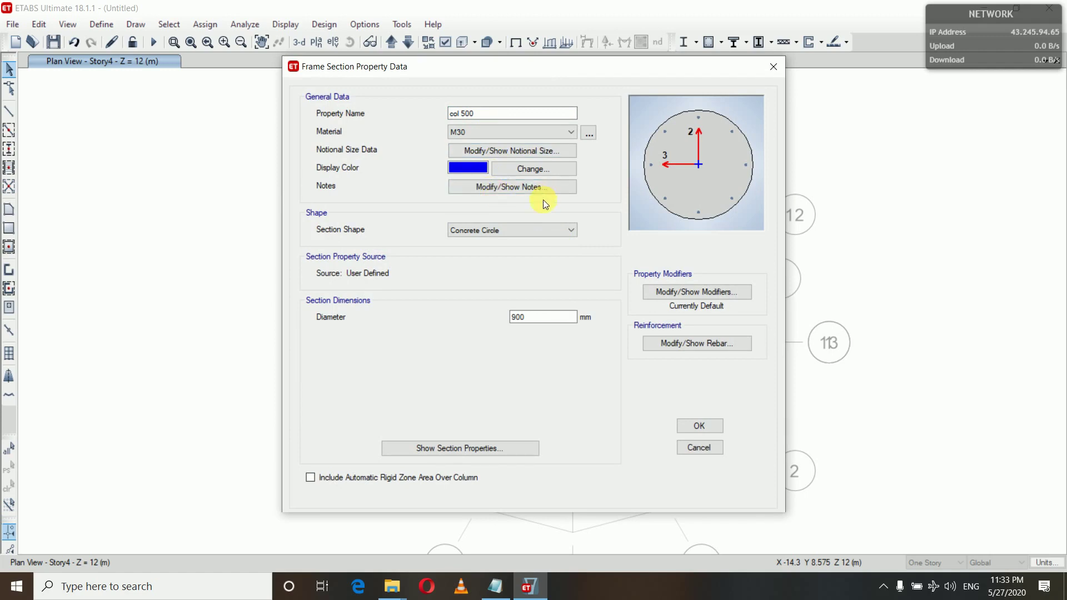
Step: Accept the default stiffness modifiers for the column section and set its diameter to 500 mm
left_click(684, 289)
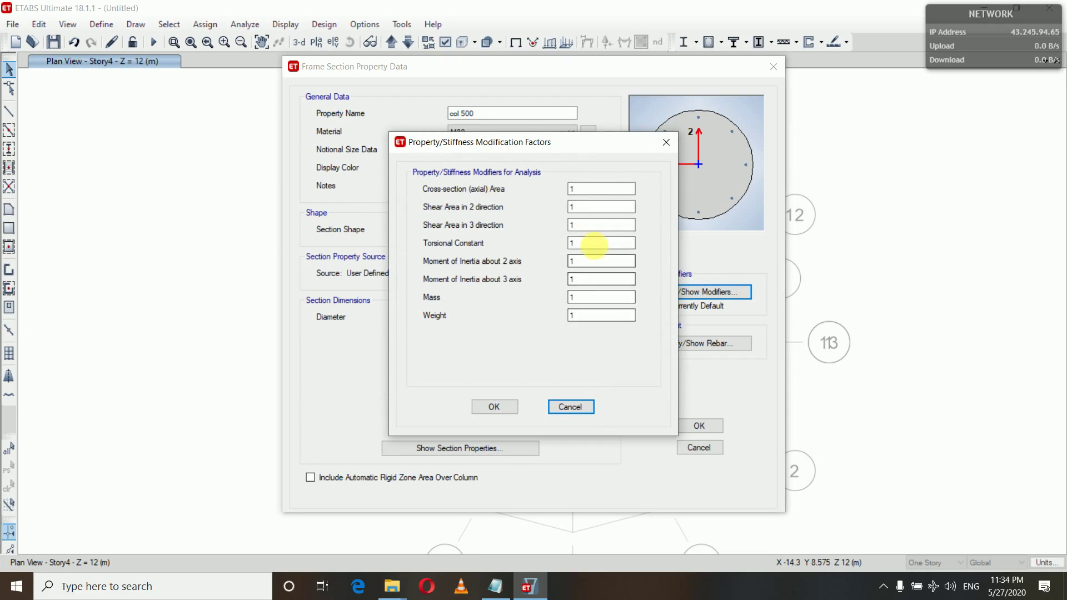
left_click(502, 408)
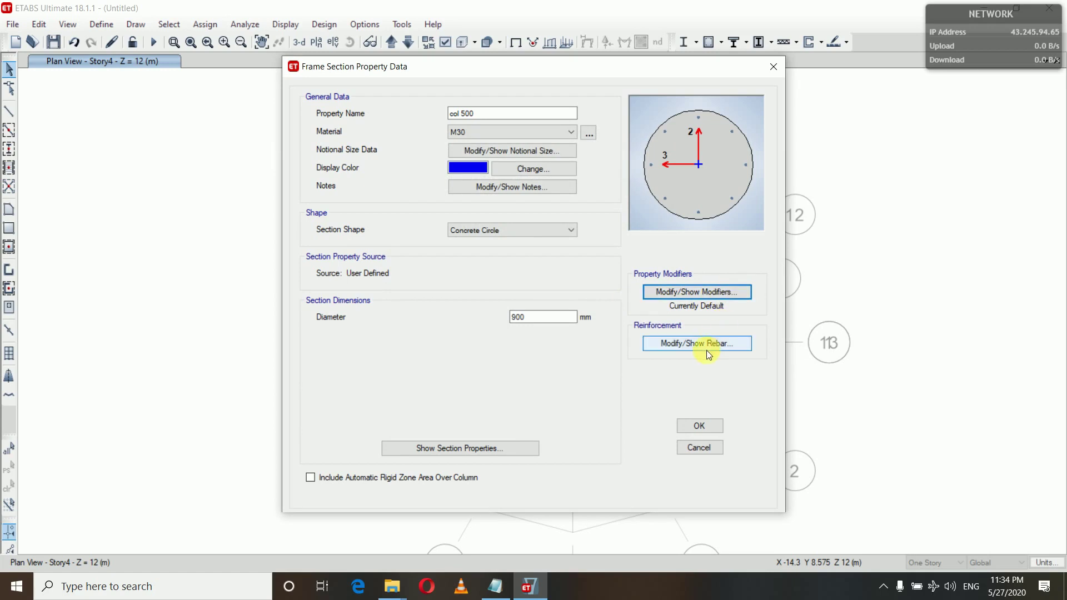
left_click(556, 318)
key("BackSpace")
key("BackSpace")
type("5")
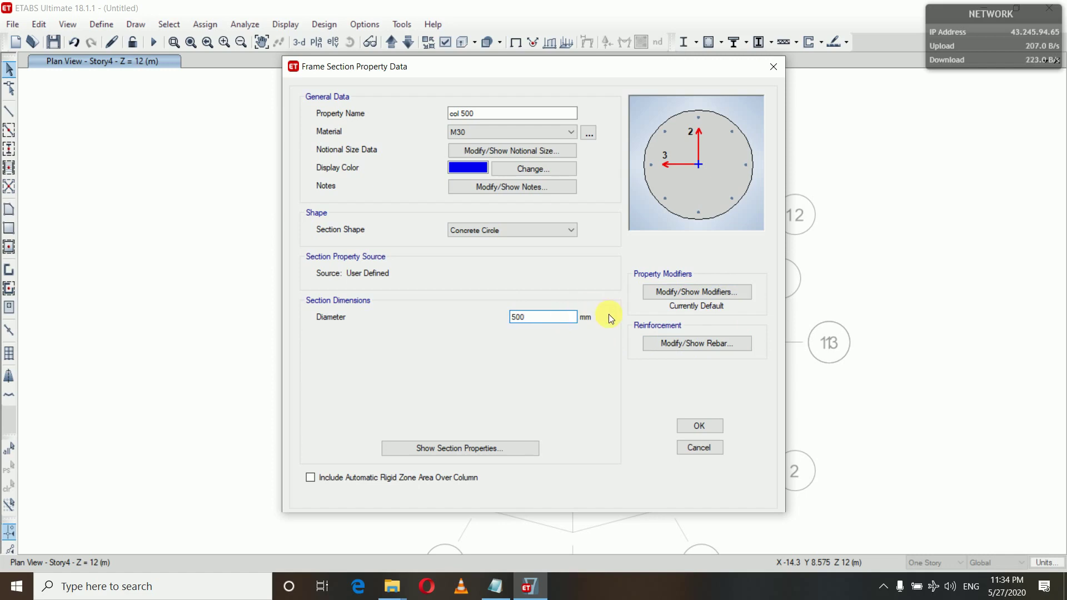
Step: Set the column's longitudinal and confinement rebar material to HYSD415 and save the frame section
left_click(685, 344)
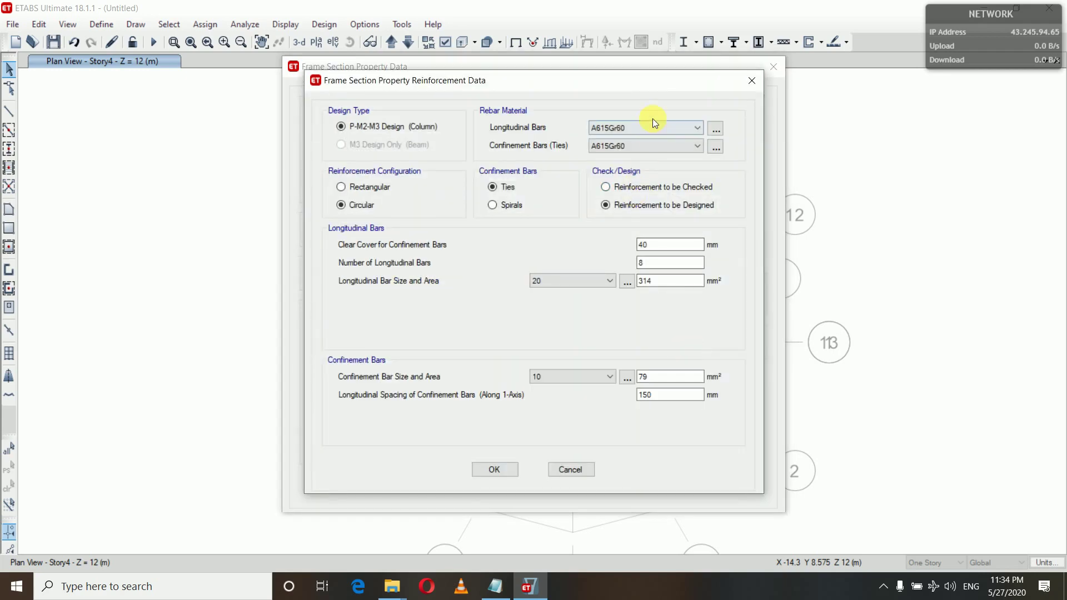
left_click(646, 130)
left_click(638, 148)
left_click(636, 145)
left_click(637, 165)
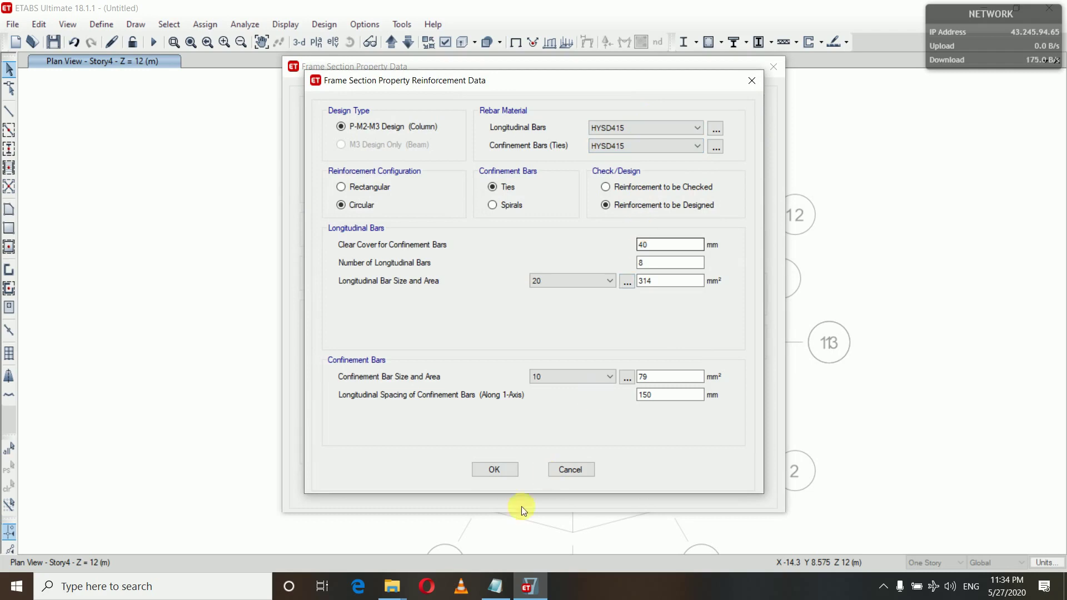
left_click(495, 470)
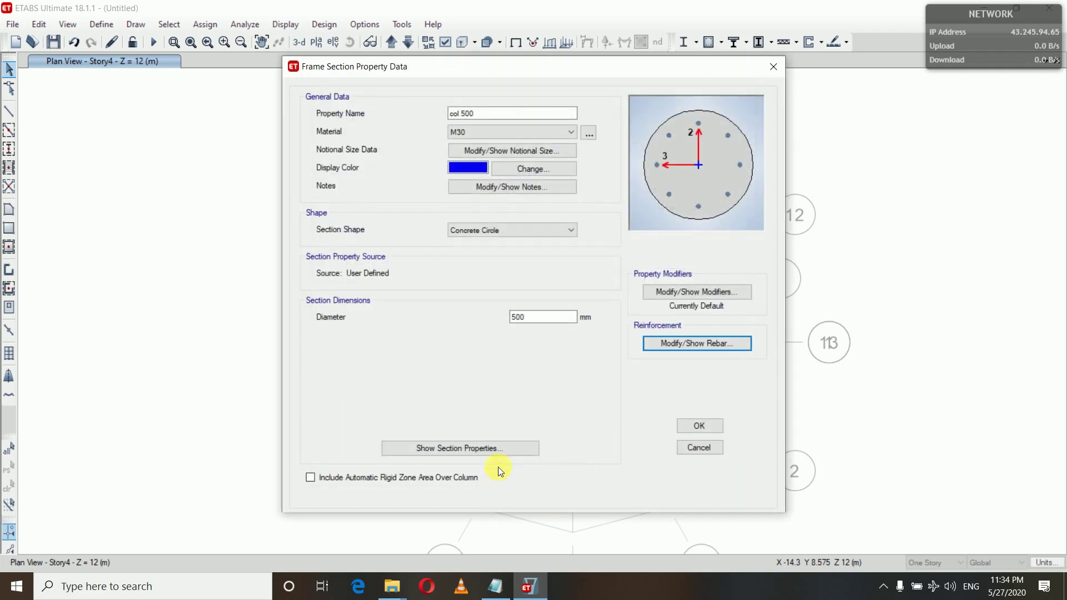
left_click(687, 425)
left_click(605, 429)
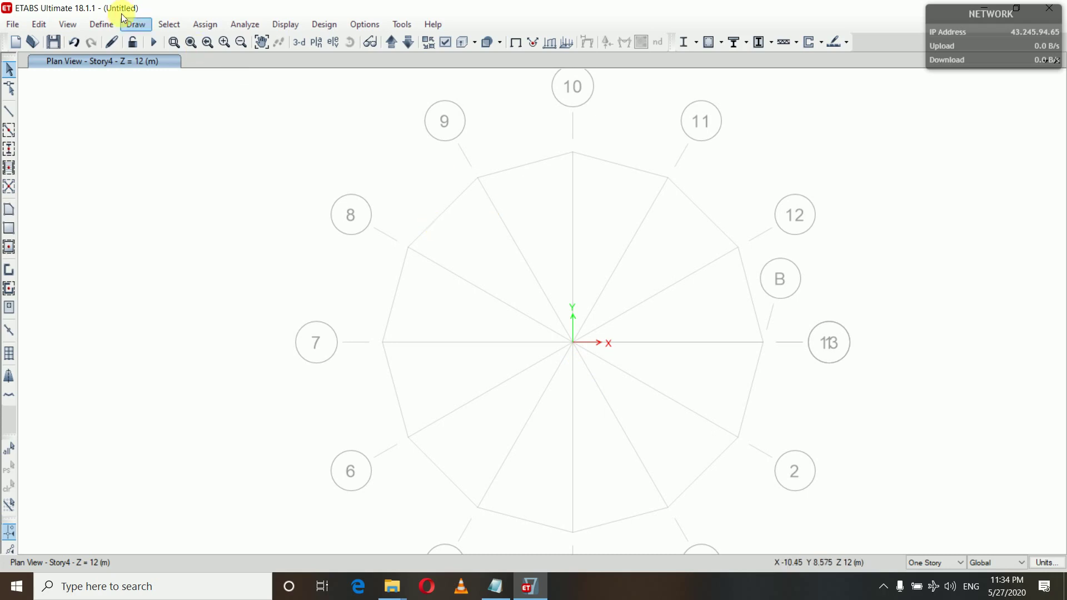
Step: Rename the slab section Slab1 as "Slab" and set its material to M30
left_click(103, 24)
mouse_move(120, 64)
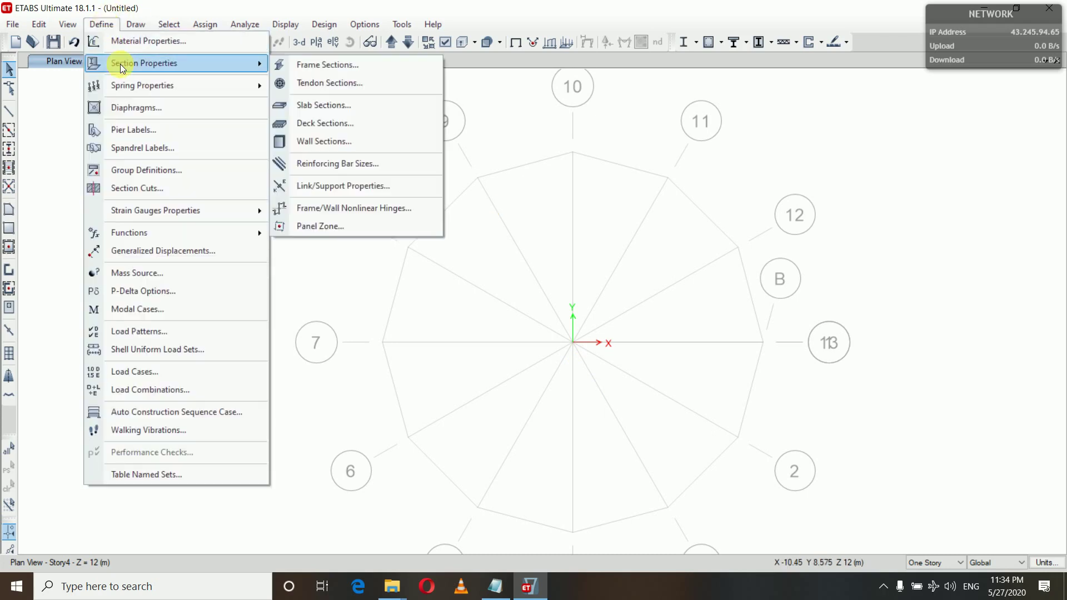
left_click(314, 105)
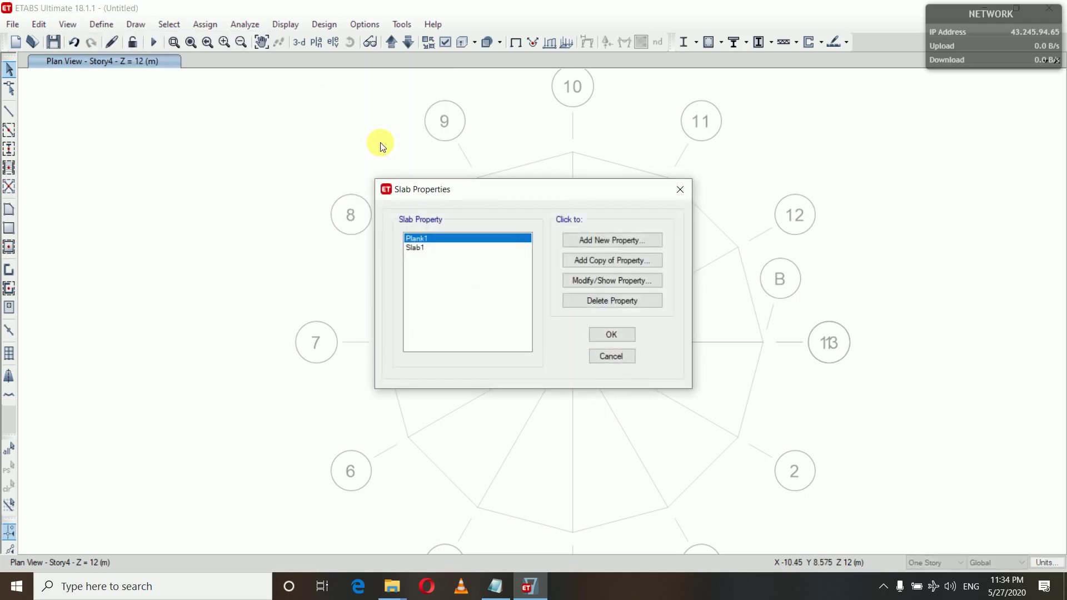
left_click(433, 248)
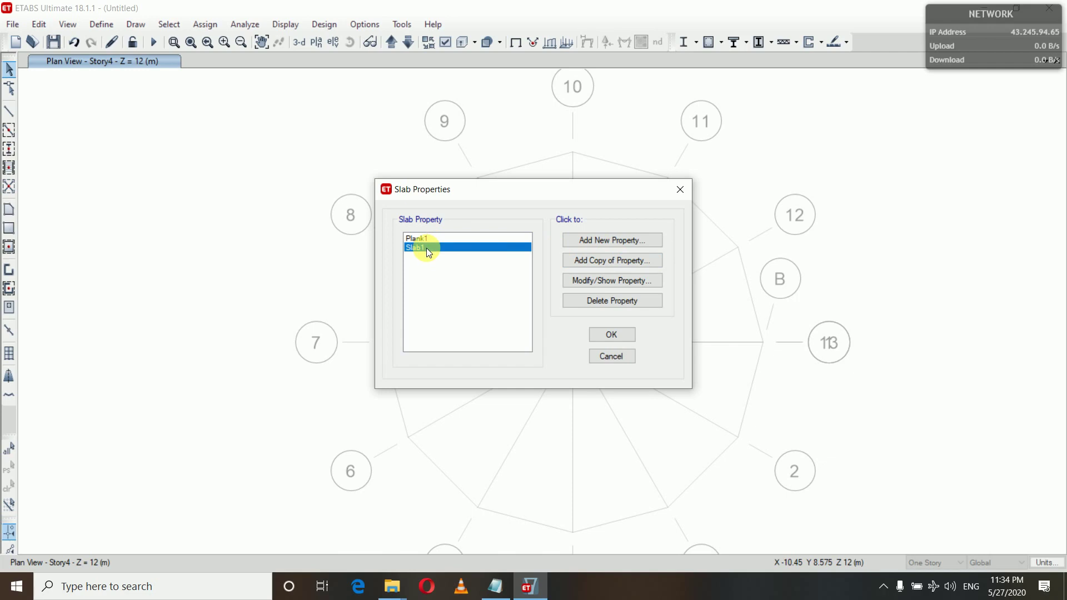
left_click(592, 282)
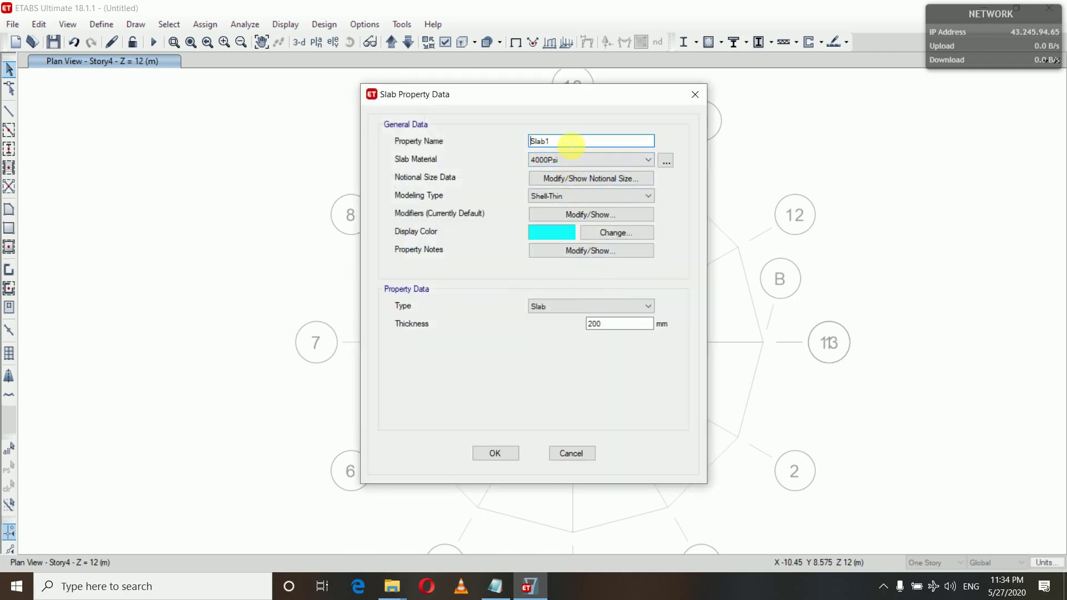
key("BackSpace")
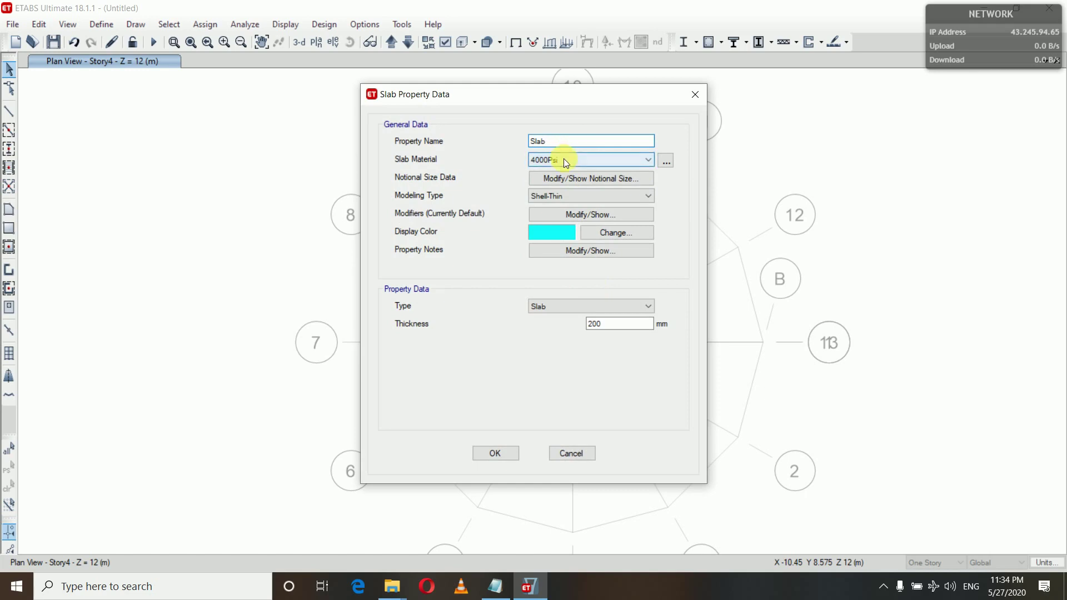
left_click(564, 159)
left_click(552, 209)
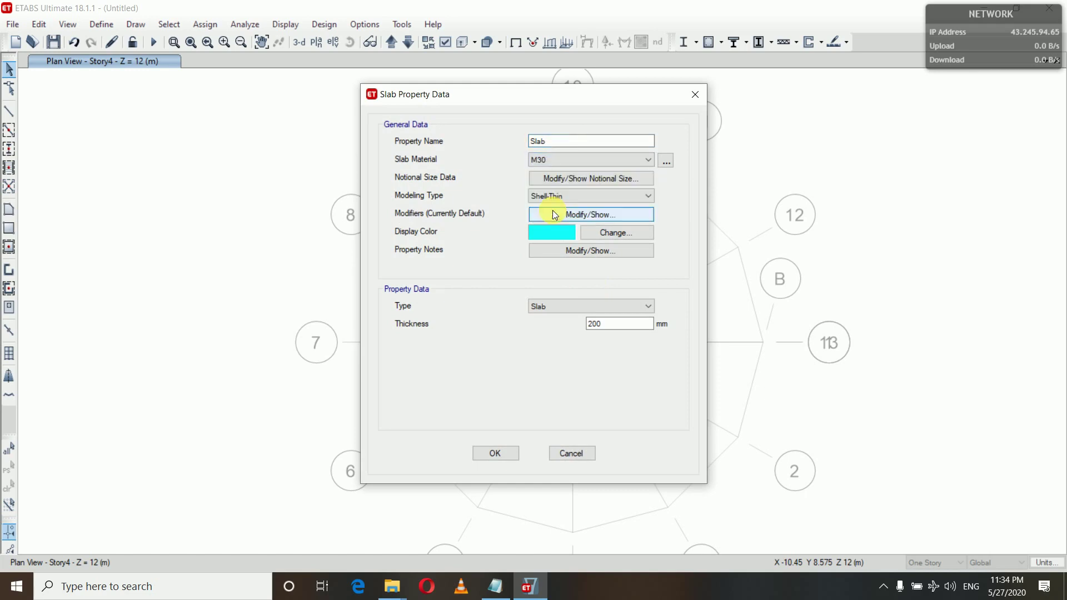
Step: Set the slab section's display colour to red and its thickness to 150 mm, and save the slab properties
left_click(558, 234)
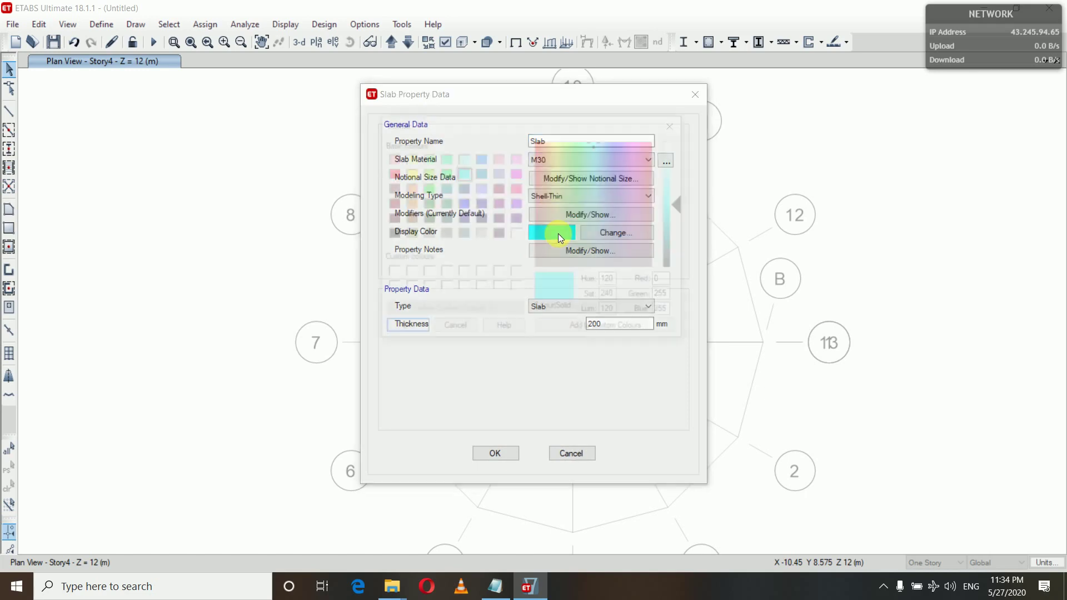
left_click(392, 173)
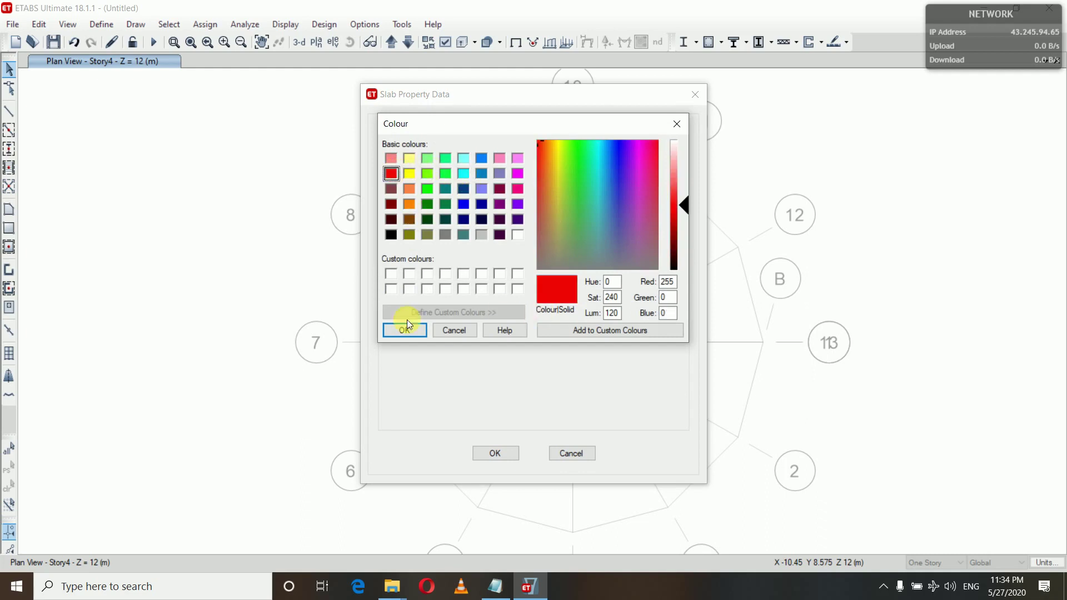
left_click(398, 331)
double_click(608, 324)
type("2")
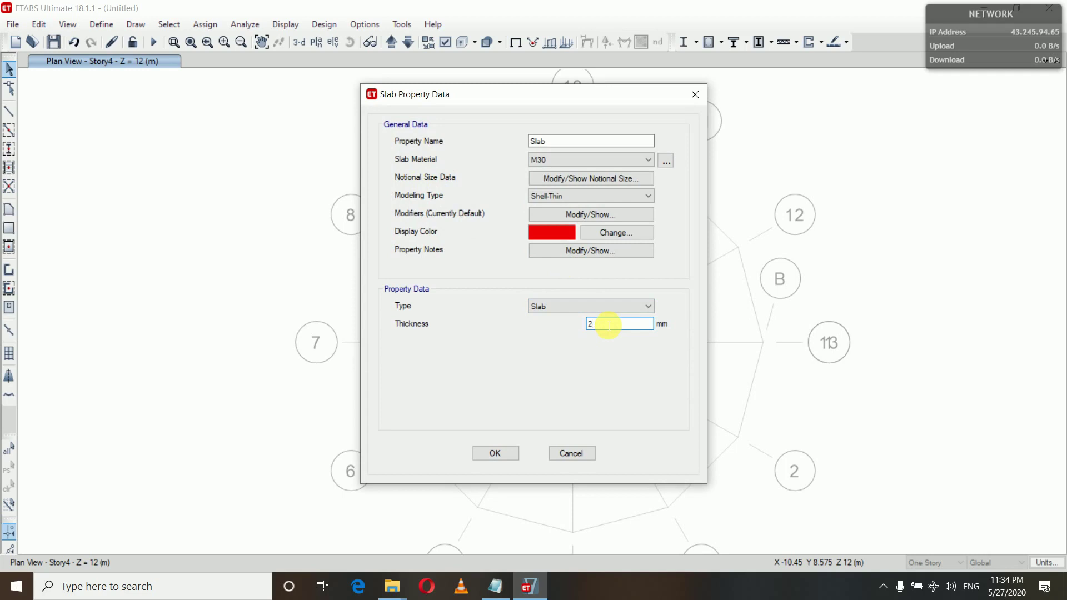
key("BackSpace")
type("150")
left_click(507, 454)
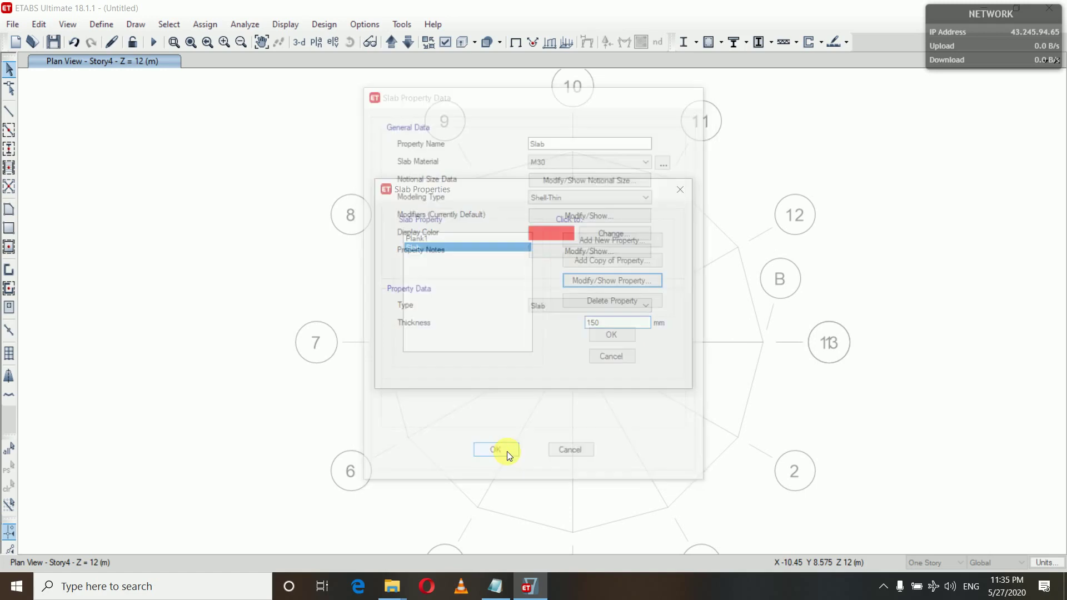
left_click(611, 335)
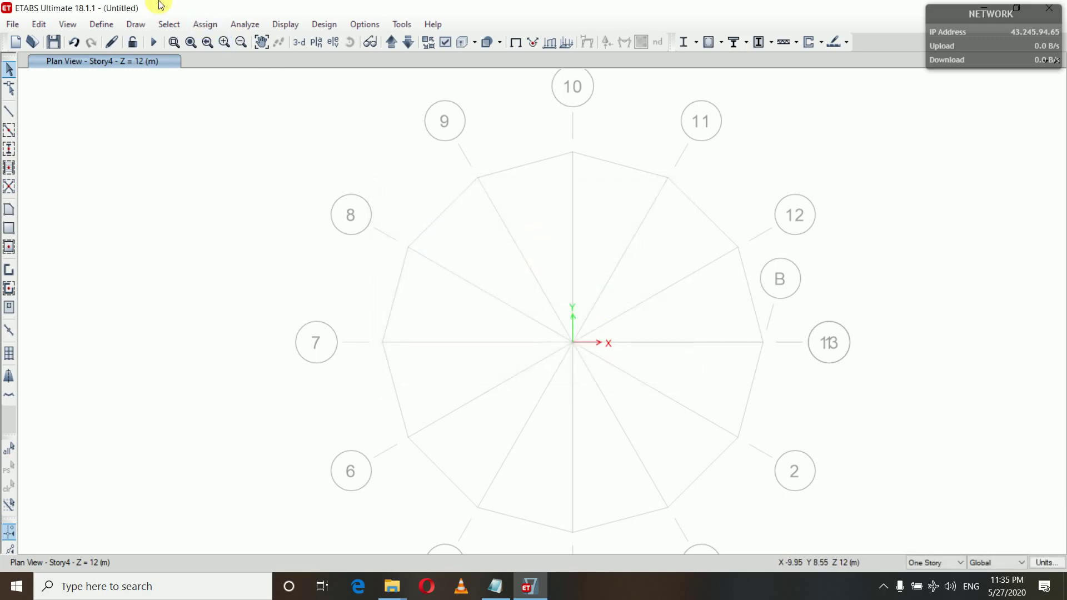
Step: Place "col 500" columns at all twelve outer grid intersections along grid circle B in the Story4 plan
left_click(10, 150)
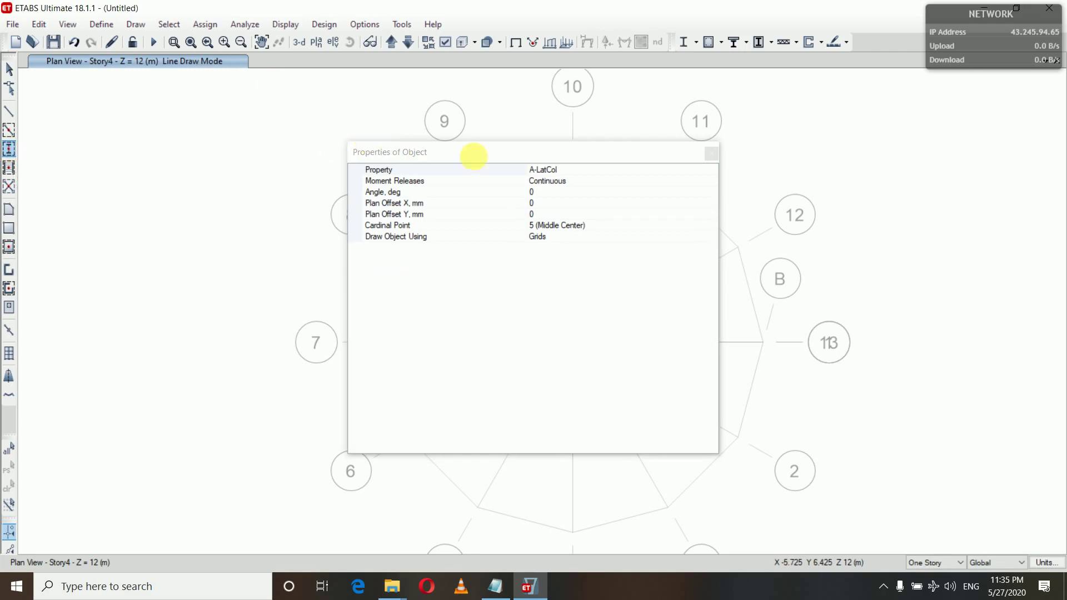
left_click(565, 170)
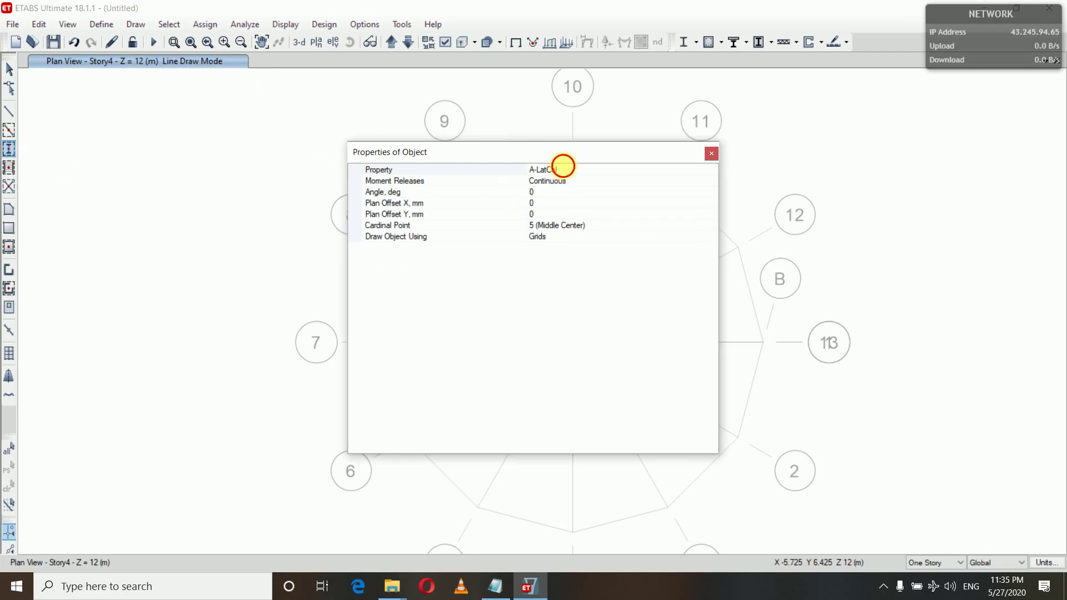
left_click(712, 170)
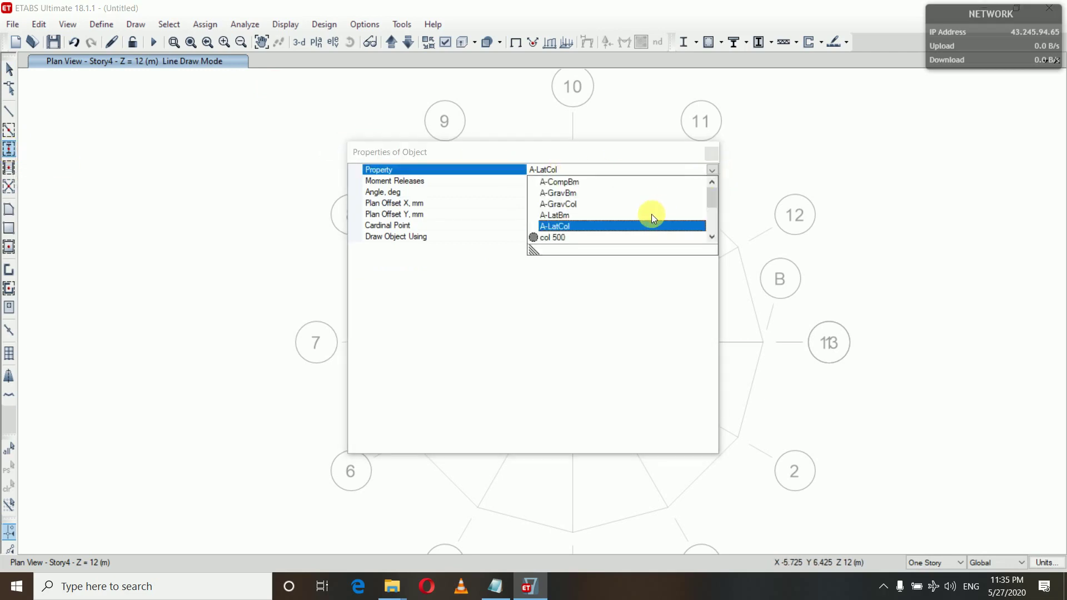
left_click(568, 237)
left_click_drag(584, 151, 150, 129)
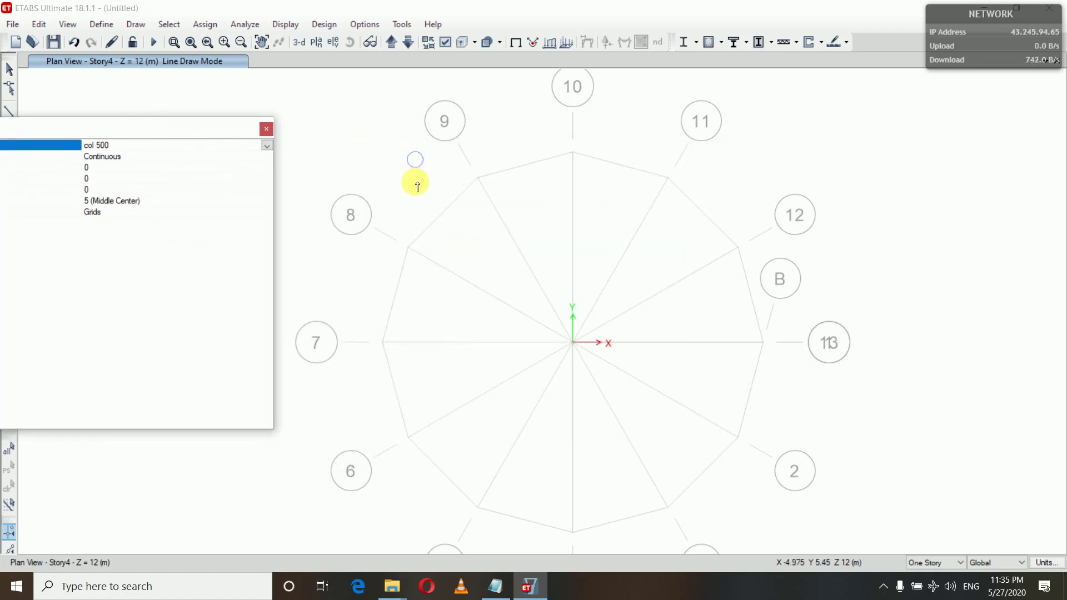
left_click_drag(355, 139, 779, 309)
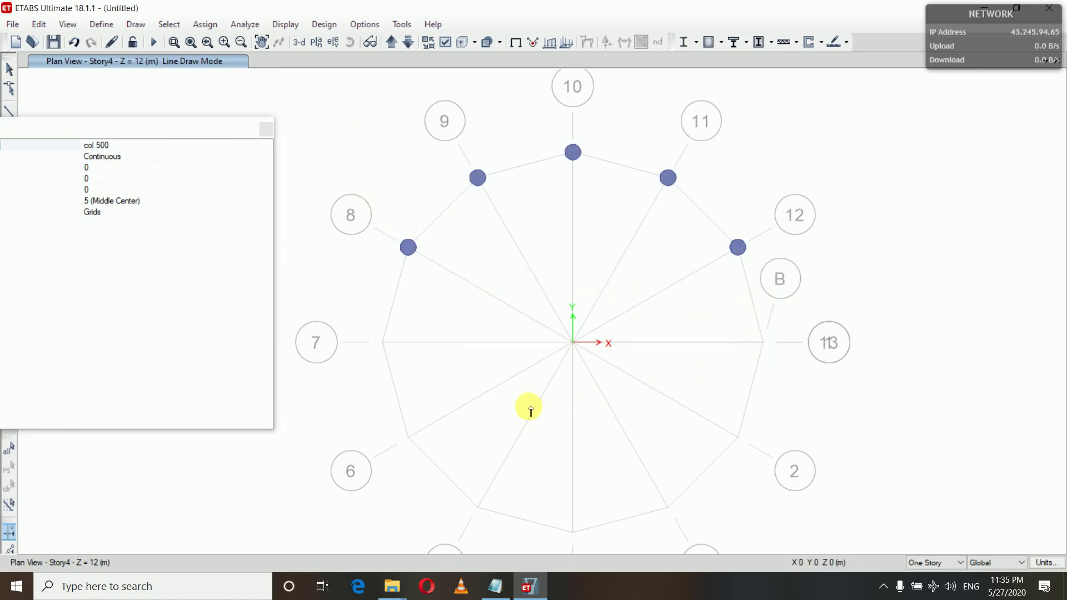
left_click_drag(379, 409, 831, 548)
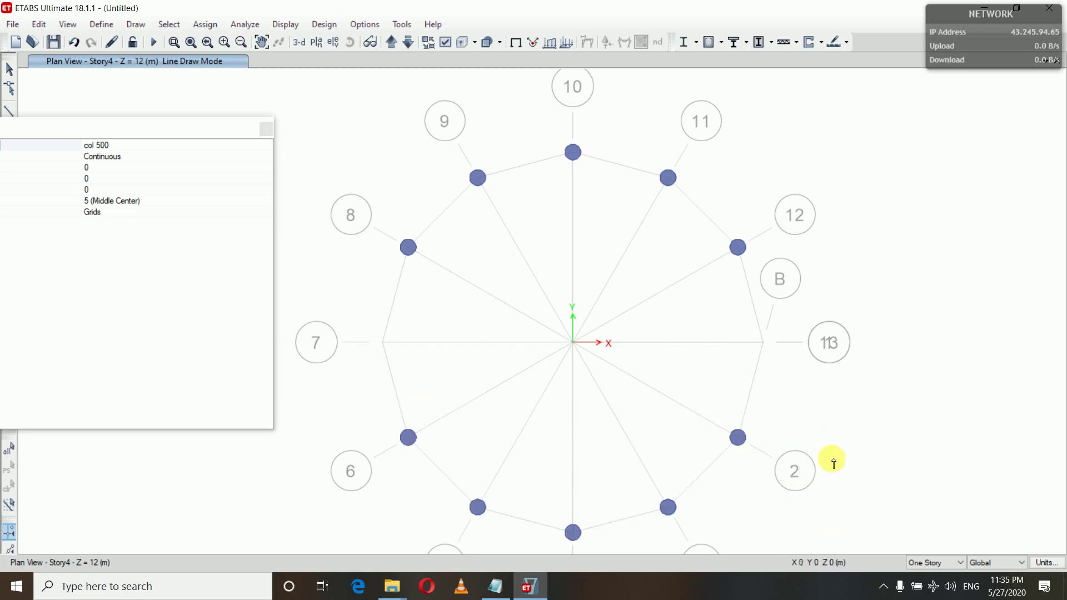
left_click(764, 343)
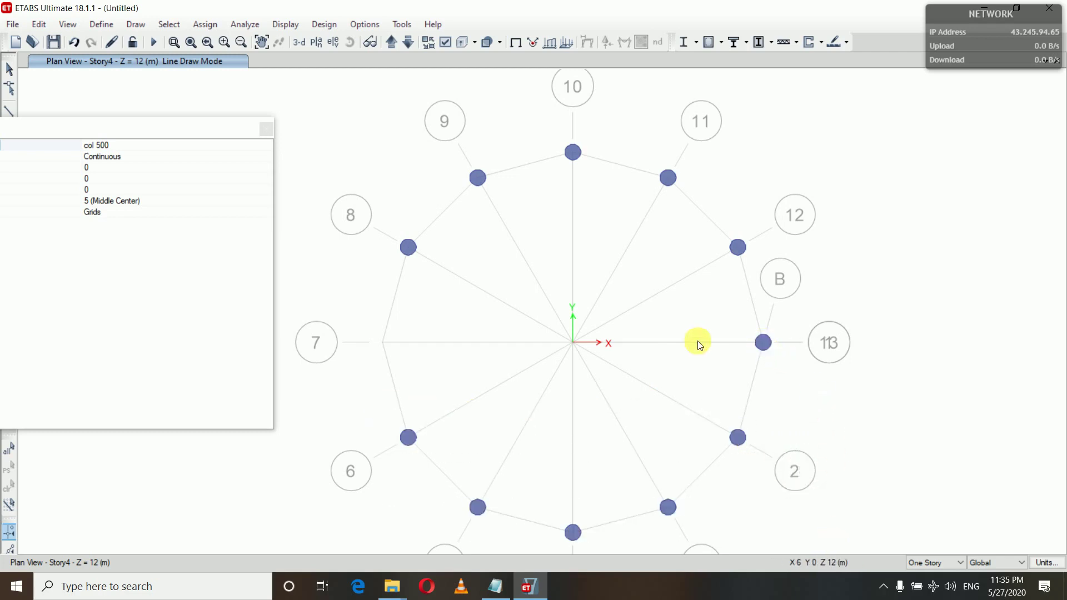
left_click(384, 343)
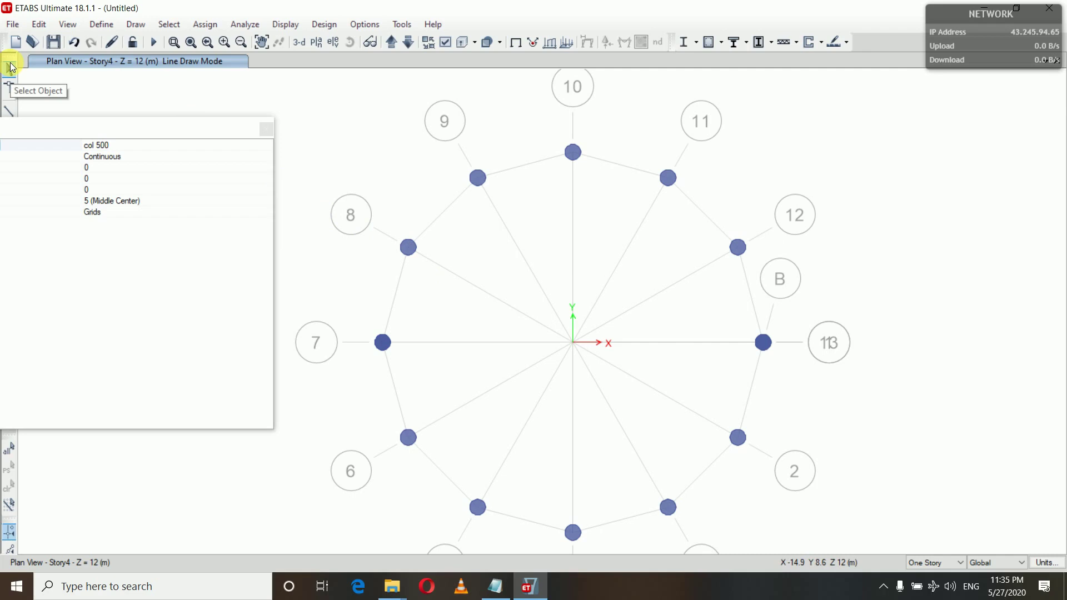
left_click(10, 67)
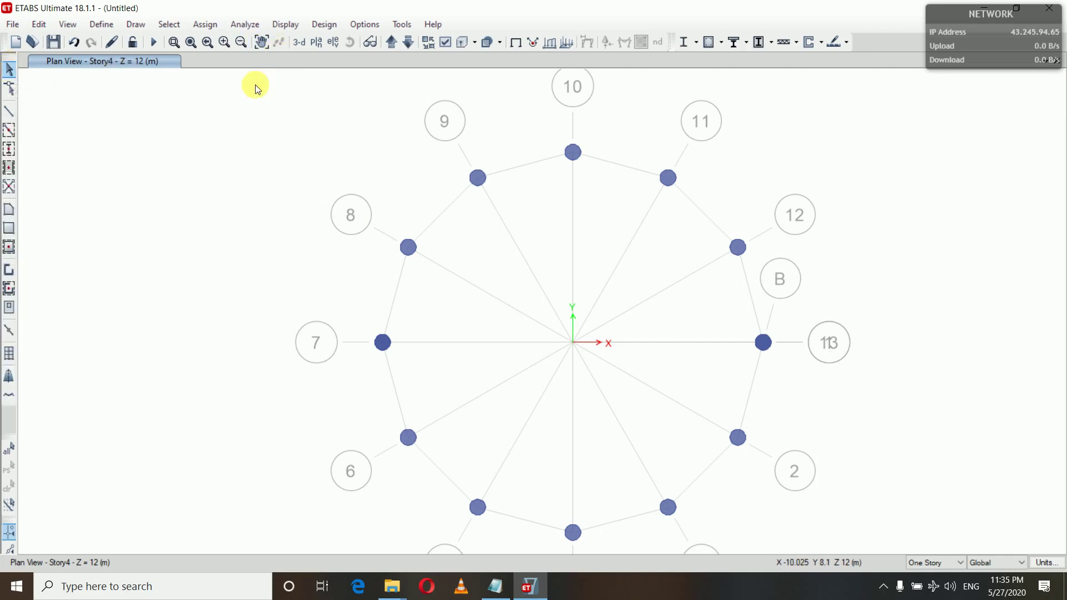
Step: Set the bubble size of grid system G2 to 500 mm and apply the grid changes
right_click(164, 169)
left_click(187, 178)
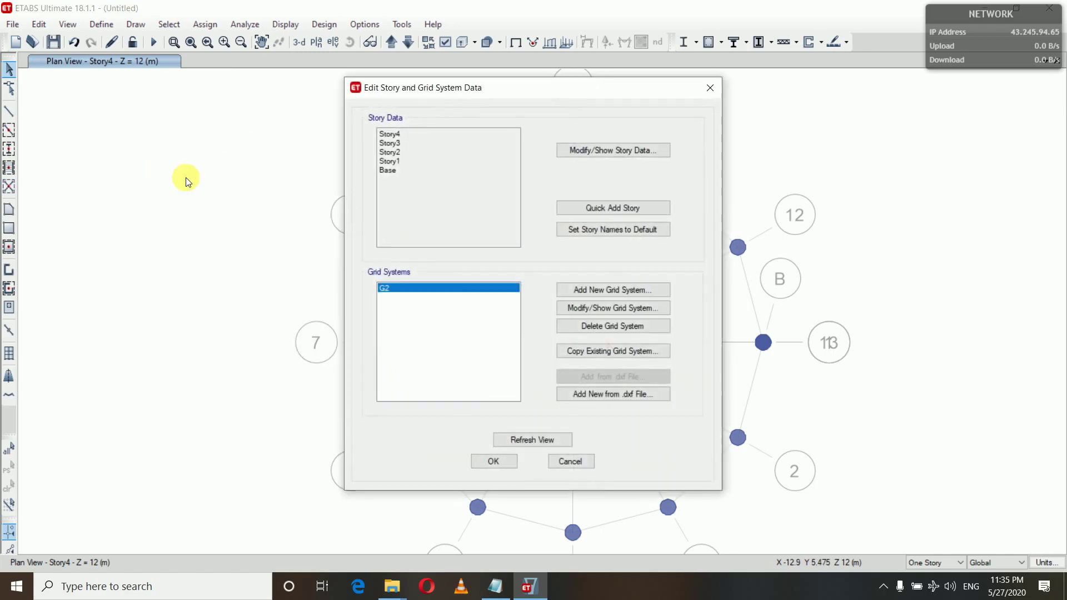
left_click(578, 310)
left_click(653, 214)
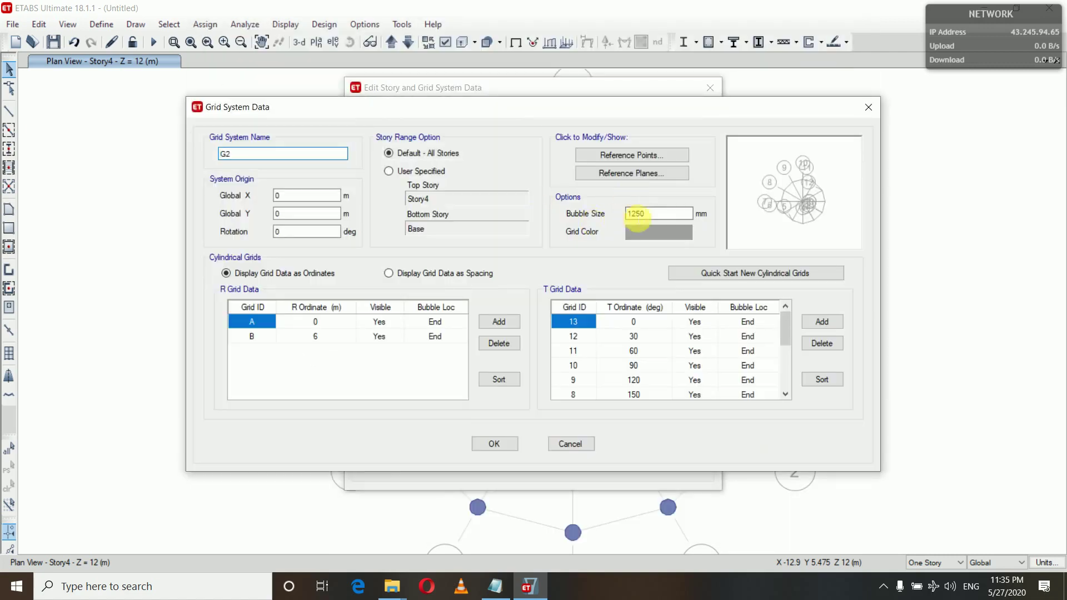
key("BackSpace")
key("BackSpace")
key("BackSpace")
key("BackSpace")
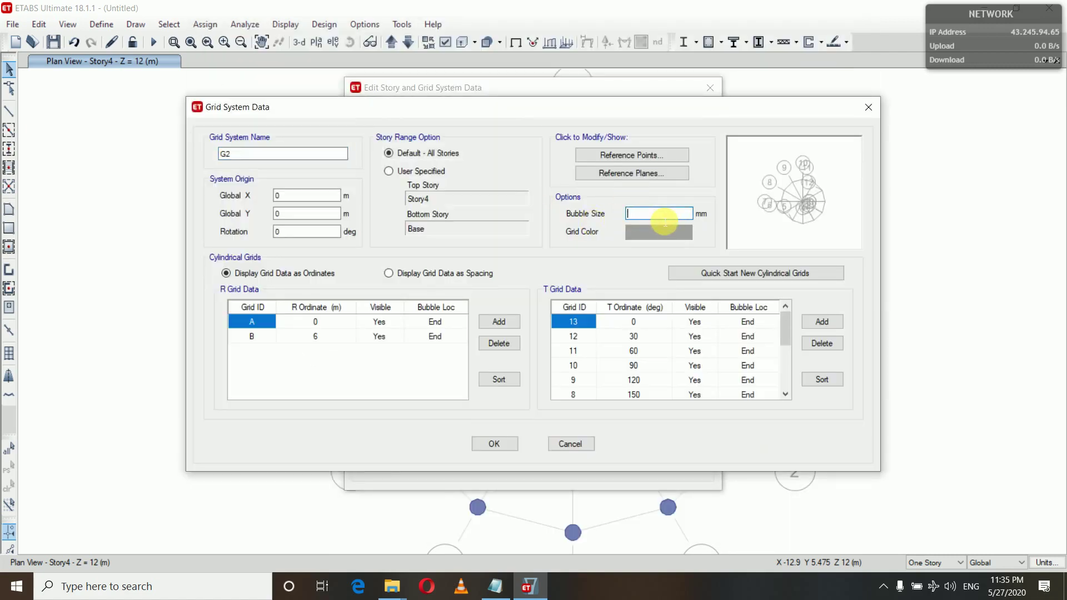
type("500")
left_click(484, 445)
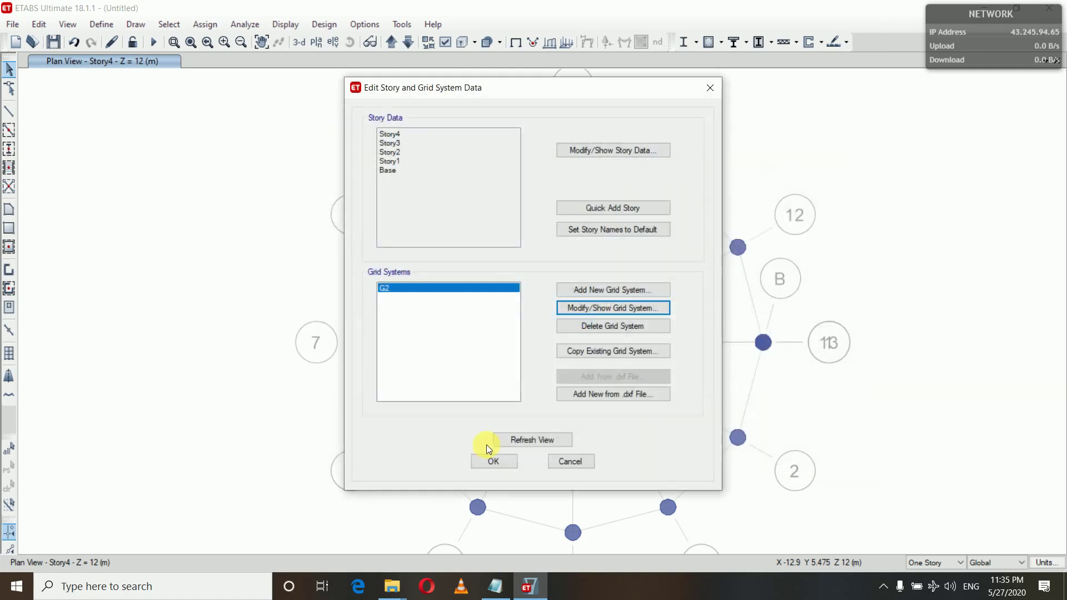
left_click(506, 460)
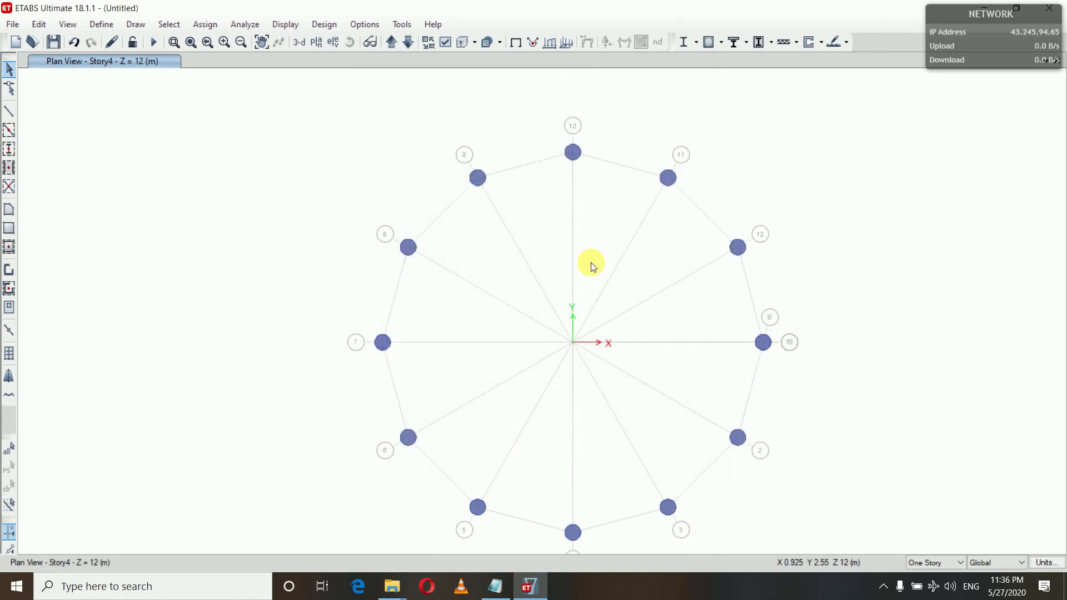
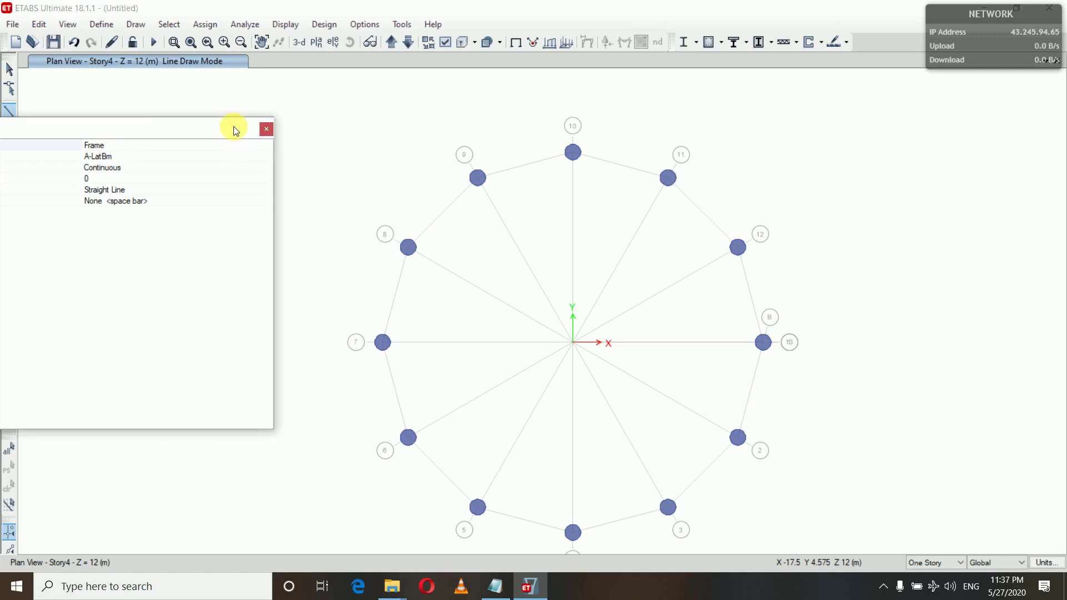
Step: Draw a straight frame line with property None and a 300 mm plan offset, about 1.4 m long in Y, from the column at grid 7
left_click(211, 165)
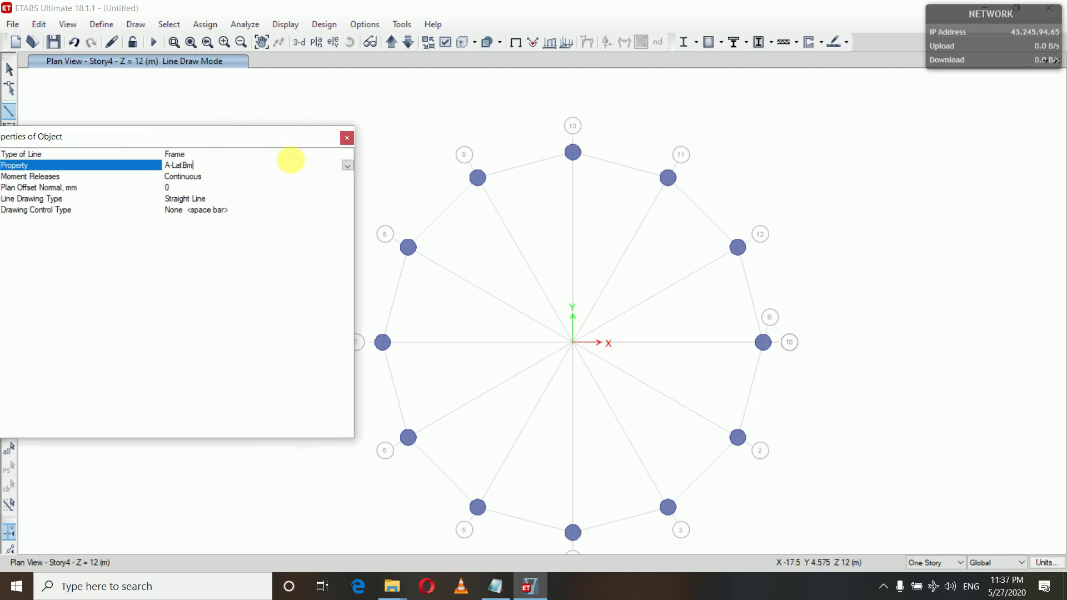
left_click(347, 165)
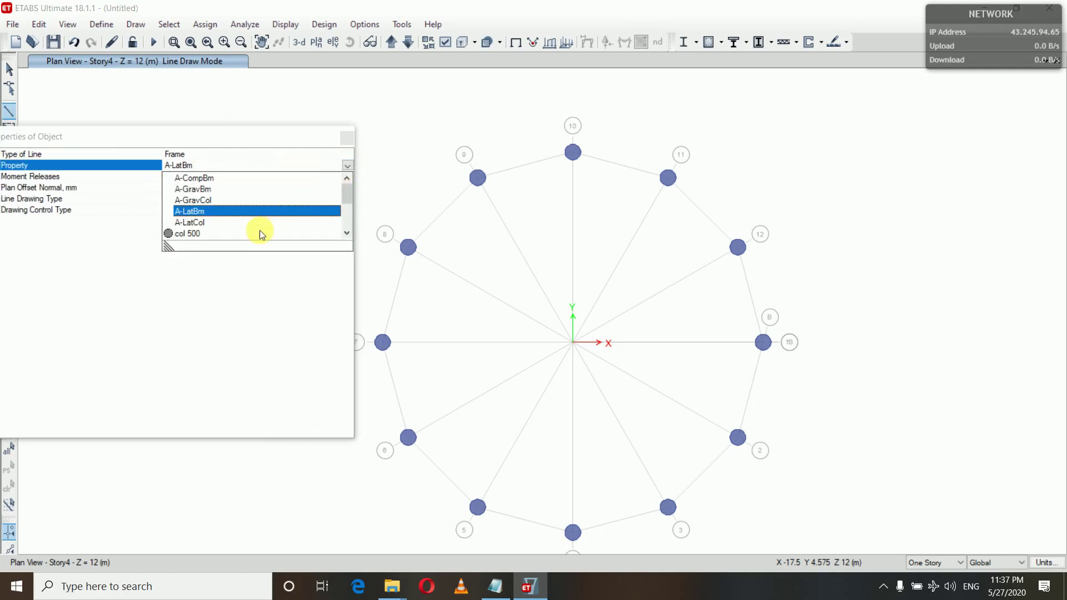
scroll(259, 199, "down", 3)
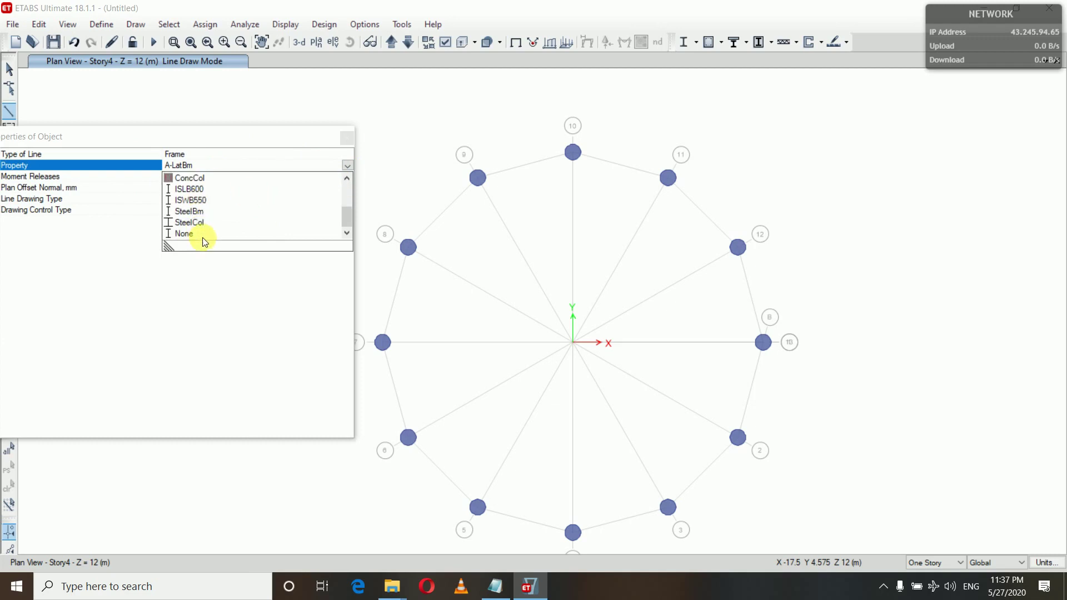
left_click(194, 234)
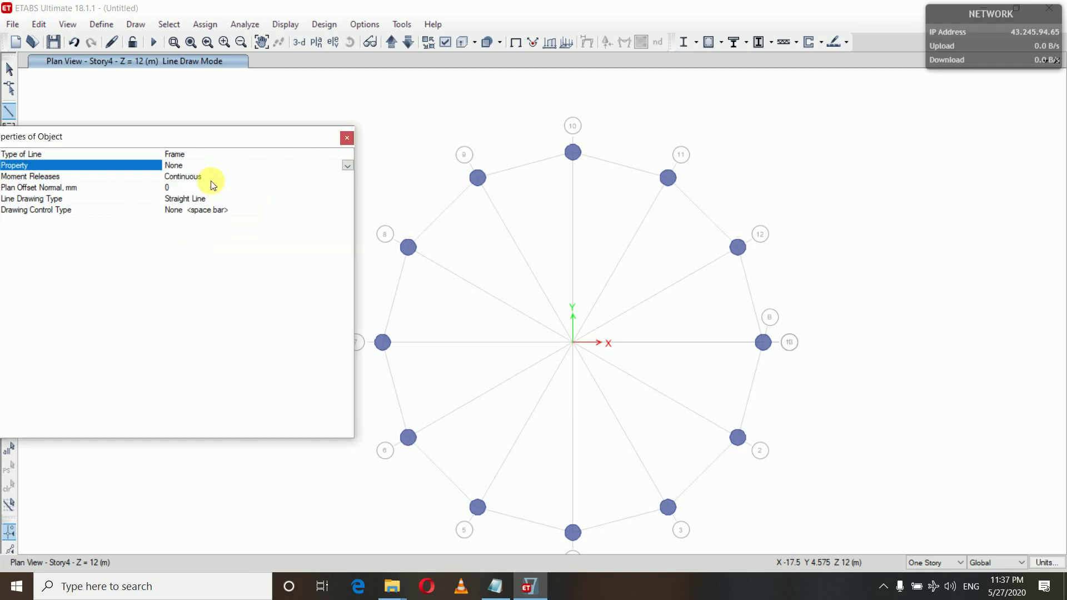
mouse_move(269, 140)
left_mouse_down()
mouse_move(230, 143)
mouse_move(274, 143)
left_mouse_up()
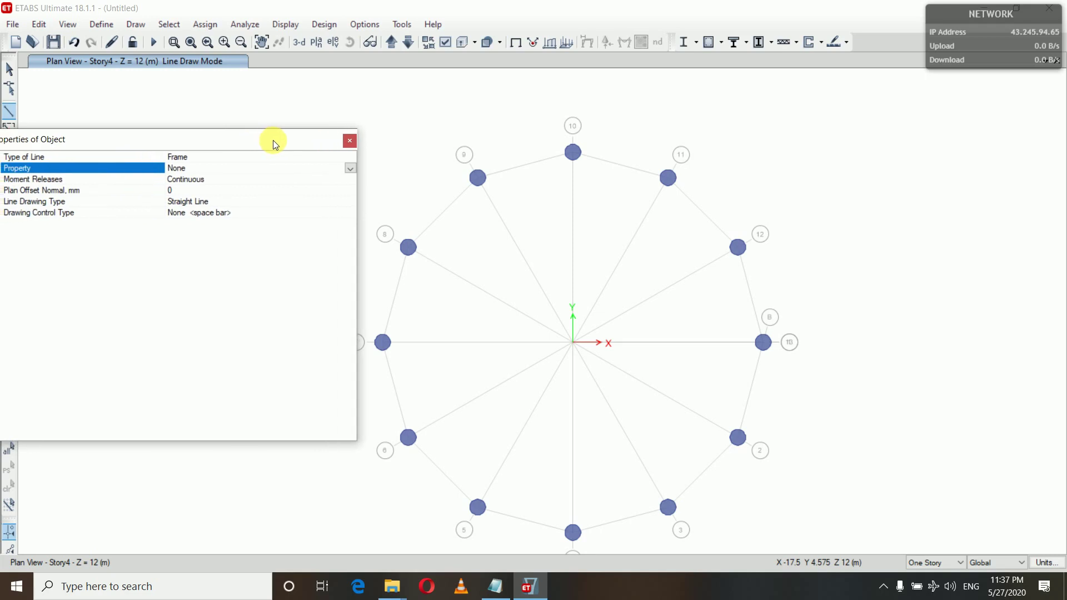
left_click(187, 190)
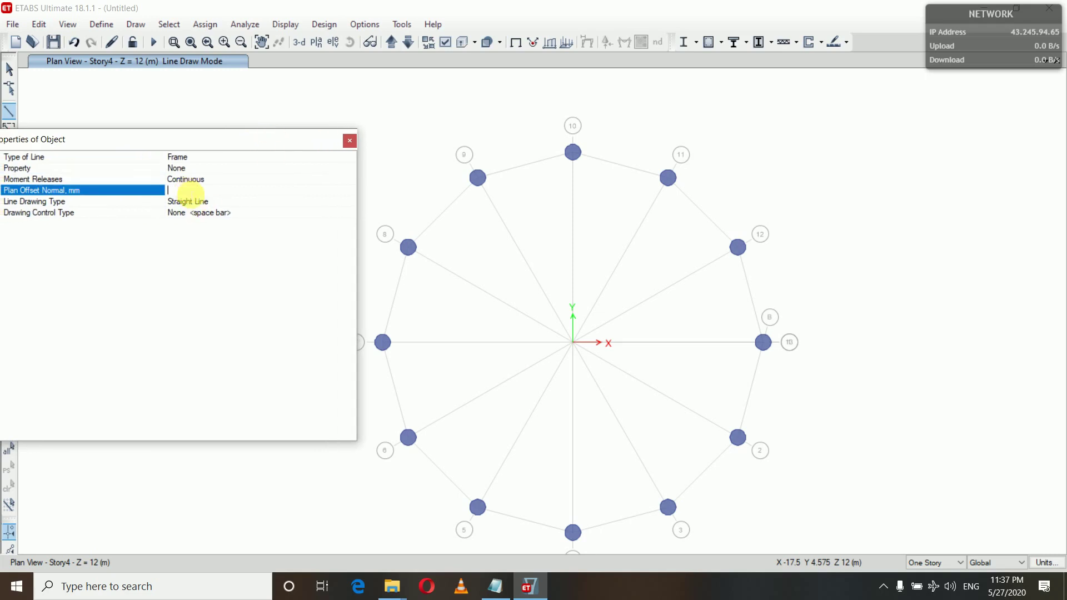
type("300")
left_click(383, 343)
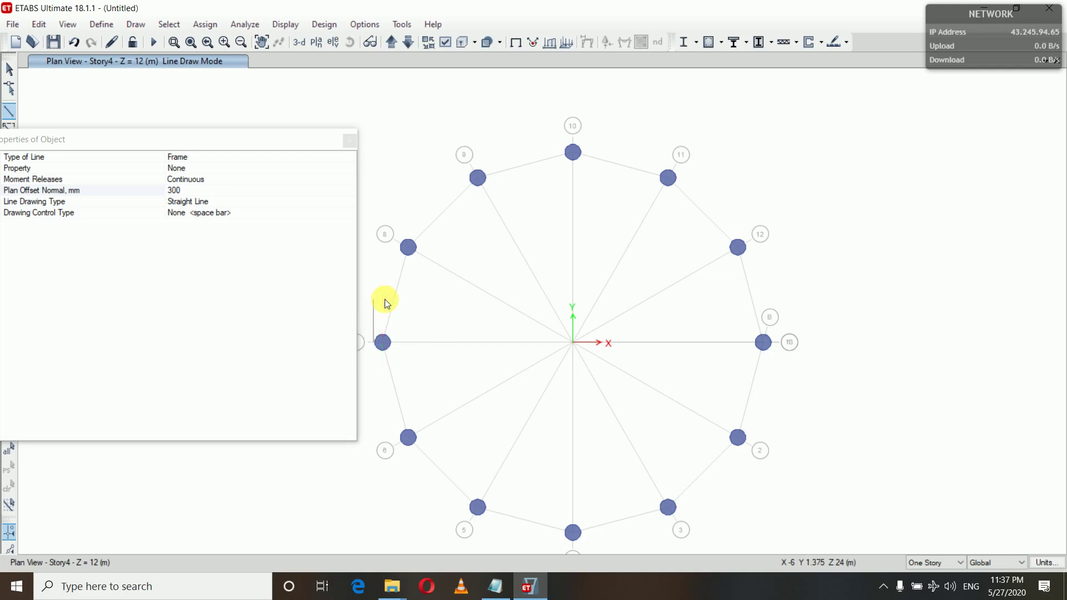
left_click(383, 301)
left_click(9, 69)
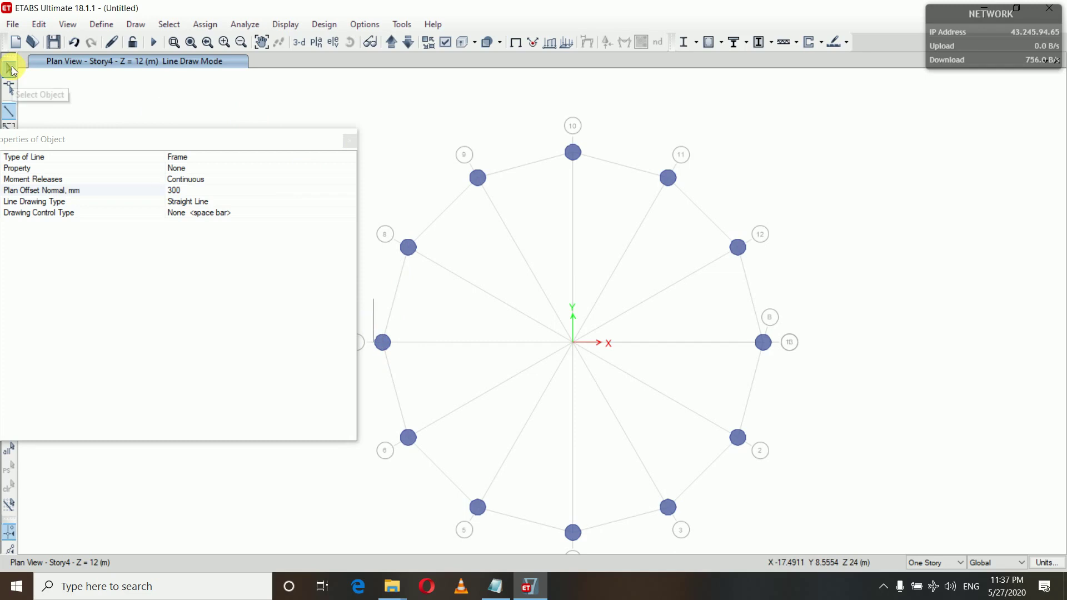
Step: Set up a radial joint-to-frame extrusion of the guide line's lower joint at grid 7, rotating about the grid centre (0, 0)
left_click(373, 342)
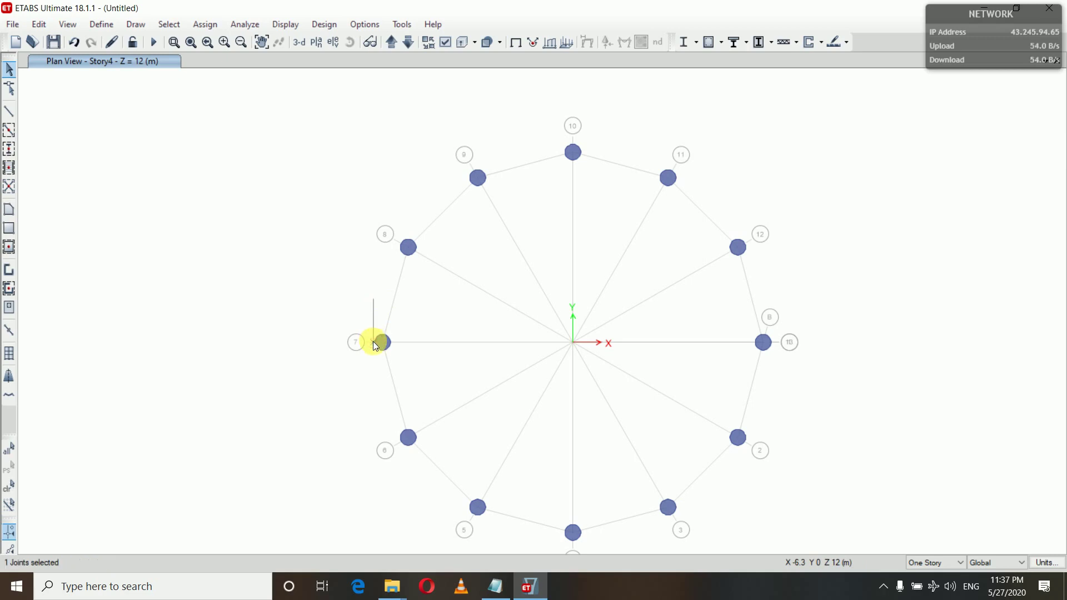
left_click(41, 24)
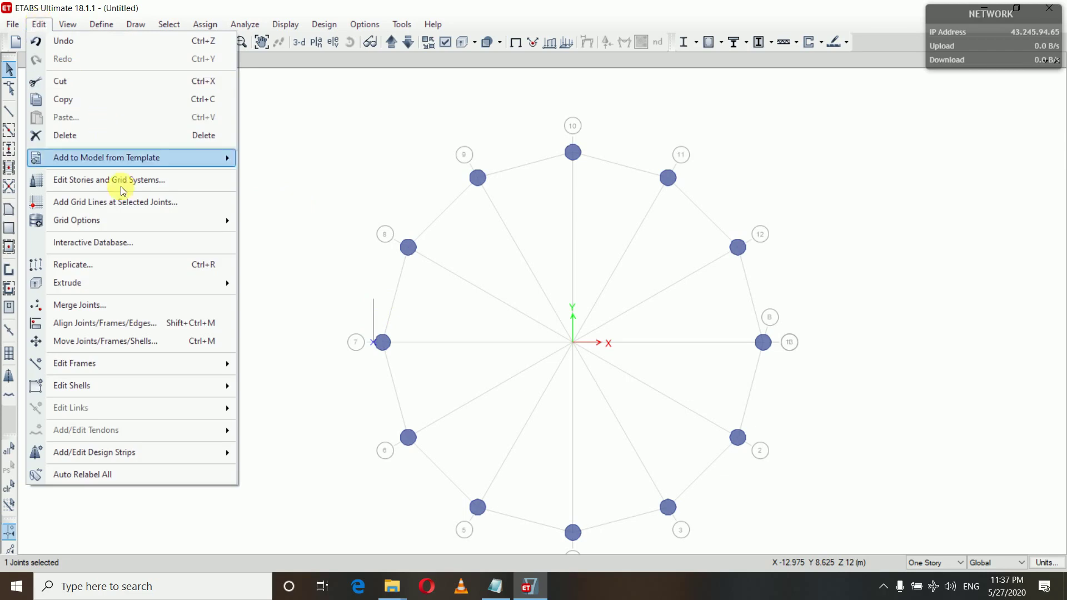
mouse_move(109, 292)
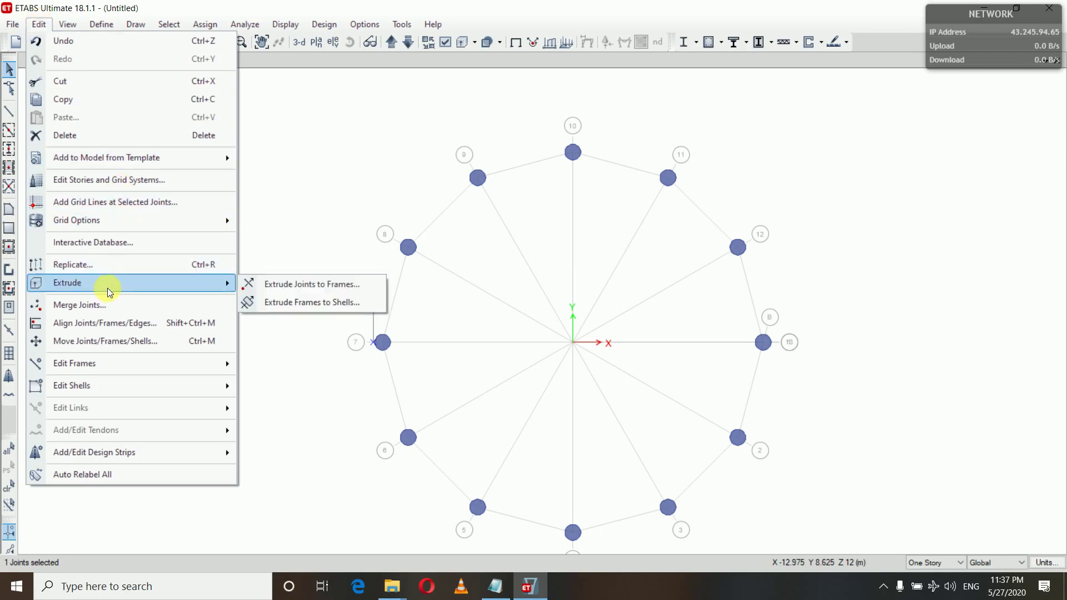
left_click(293, 285)
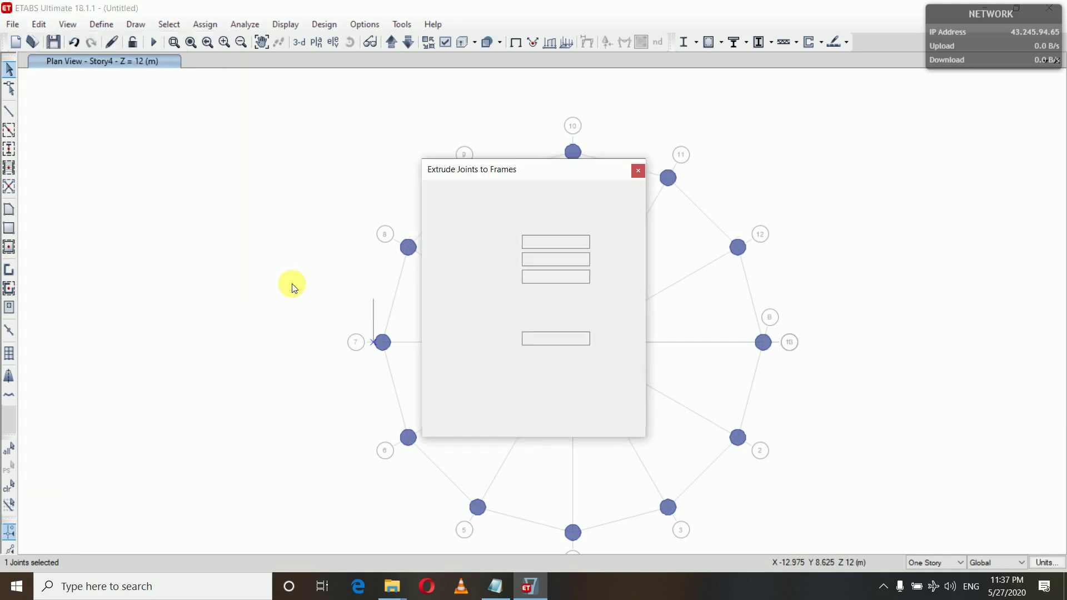
left_click_drag(542, 169, 218, 277)
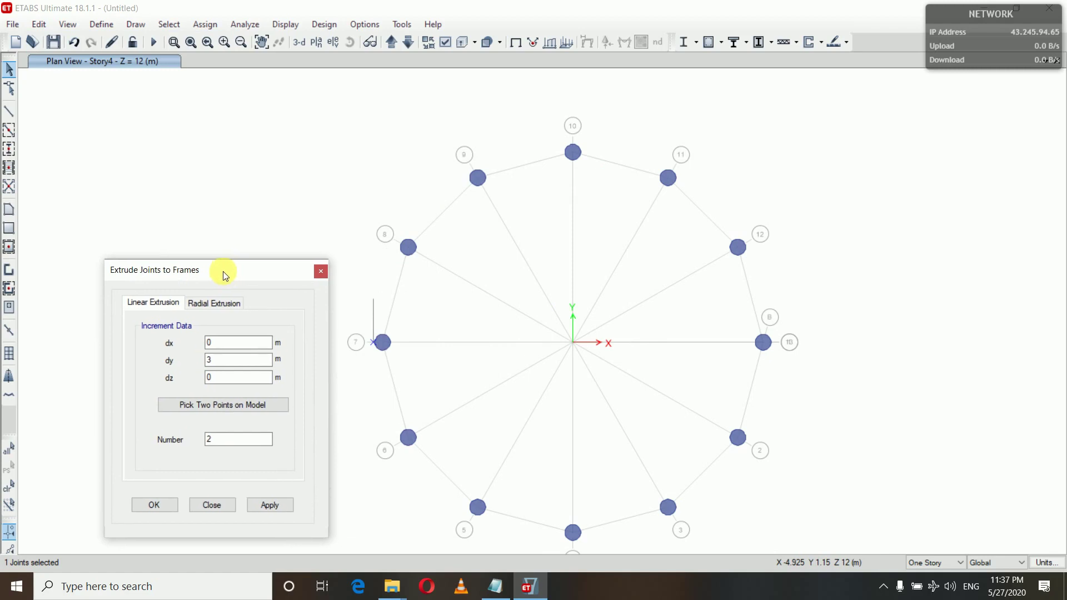
left_click(213, 304)
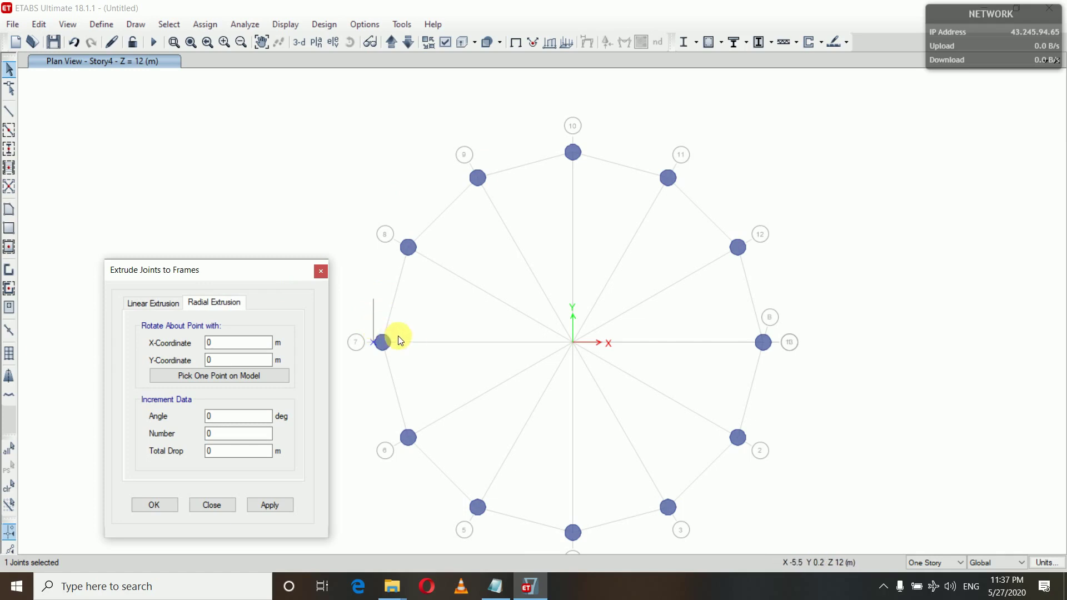
left_click(236, 376)
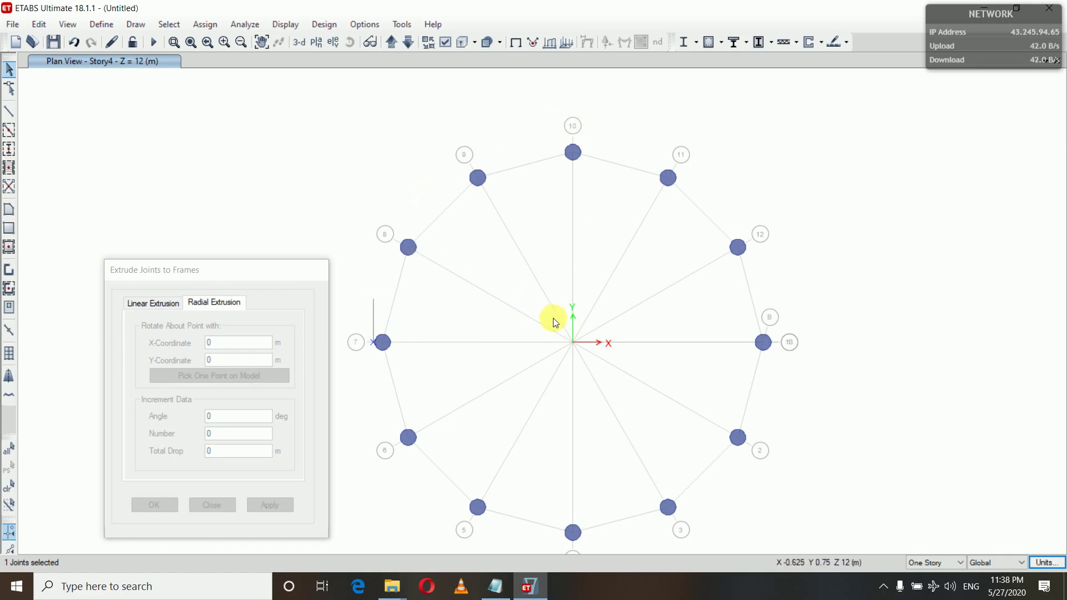
left_click(574, 344)
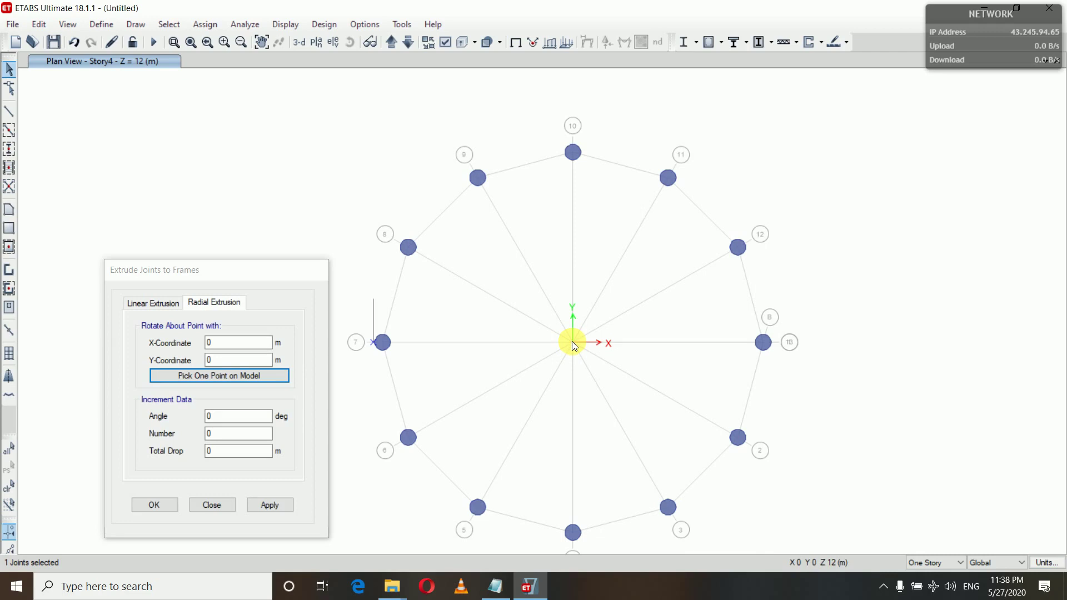
Step: Extrude the joint into a full ring of frames using a 3-degree angle increment, 120 segments and zero total drop
left_click(232, 417)
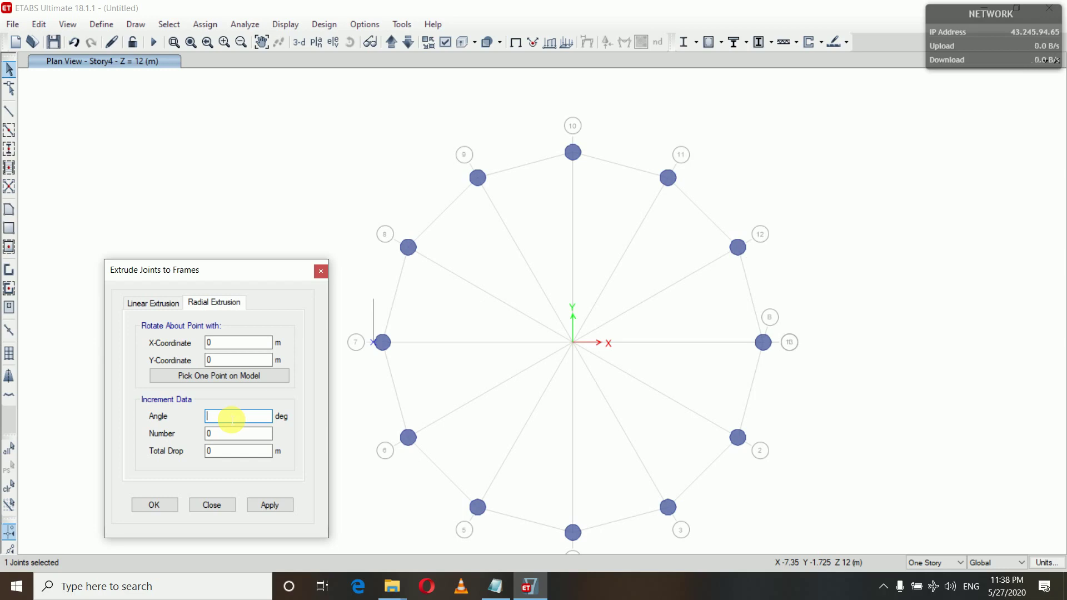
type("3")
left_click(220, 436)
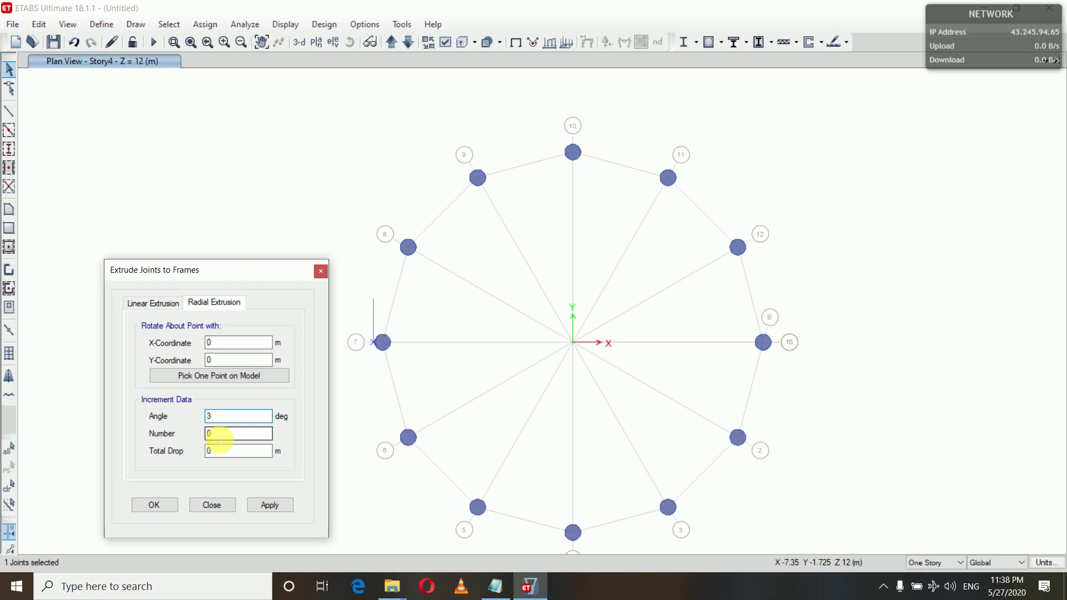
left_click(219, 416)
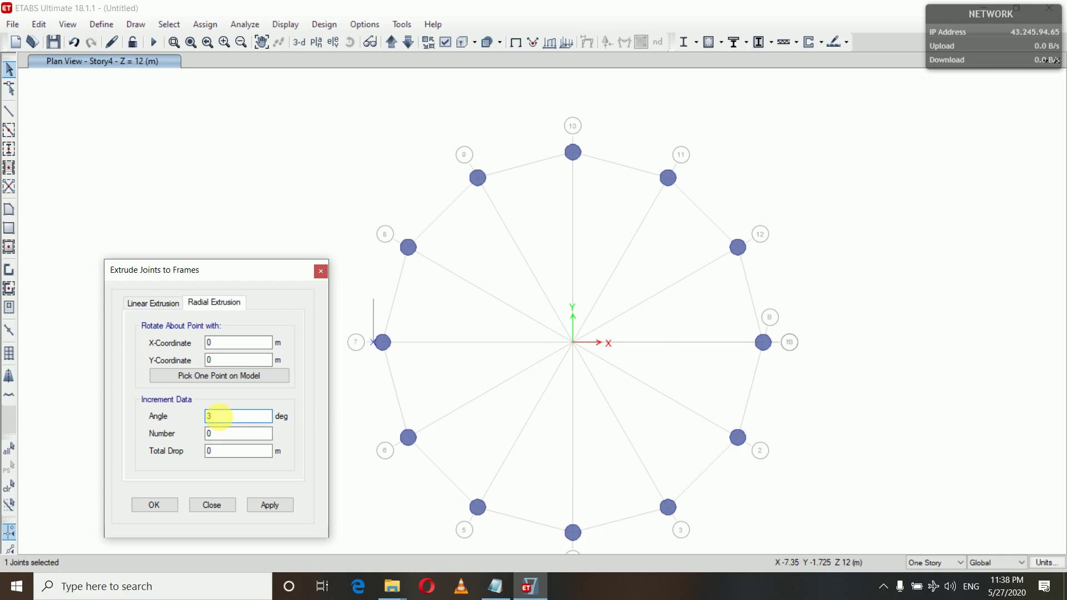
left_click(218, 434)
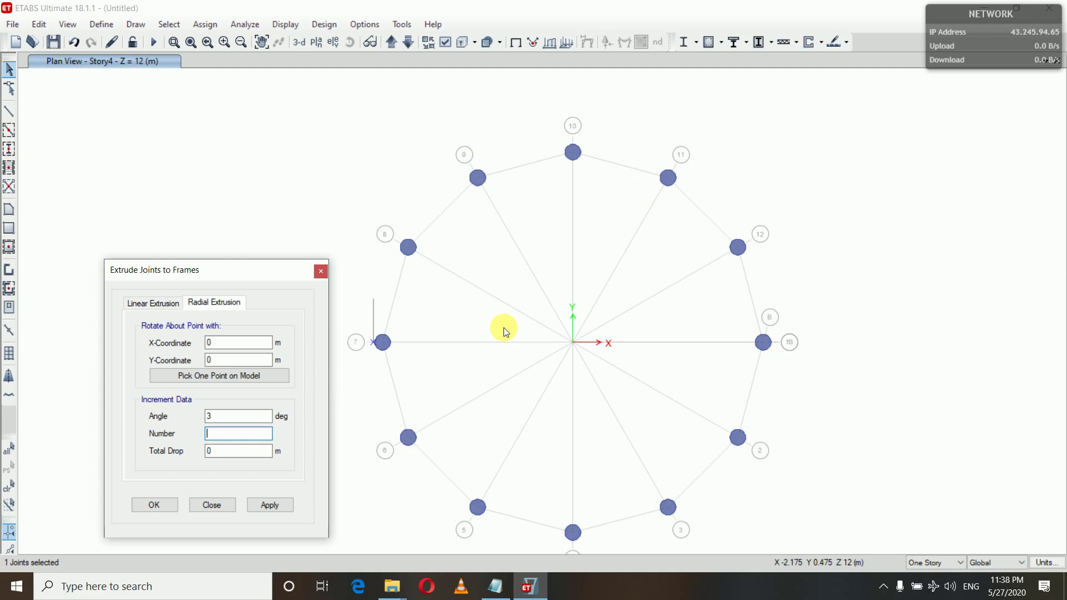
type("120")
left_click(272, 504)
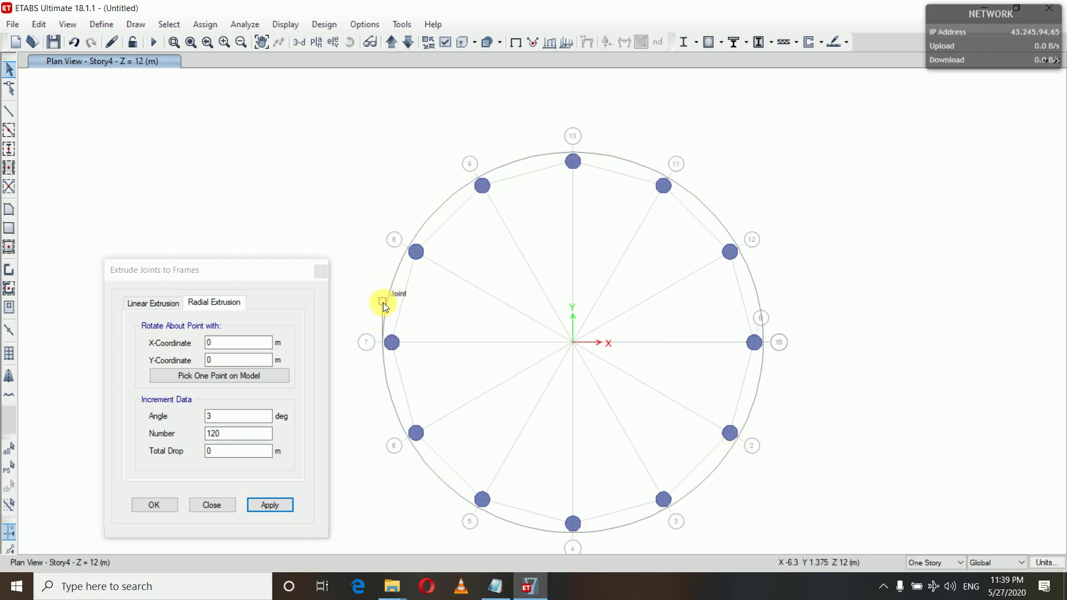
left_click(150, 507)
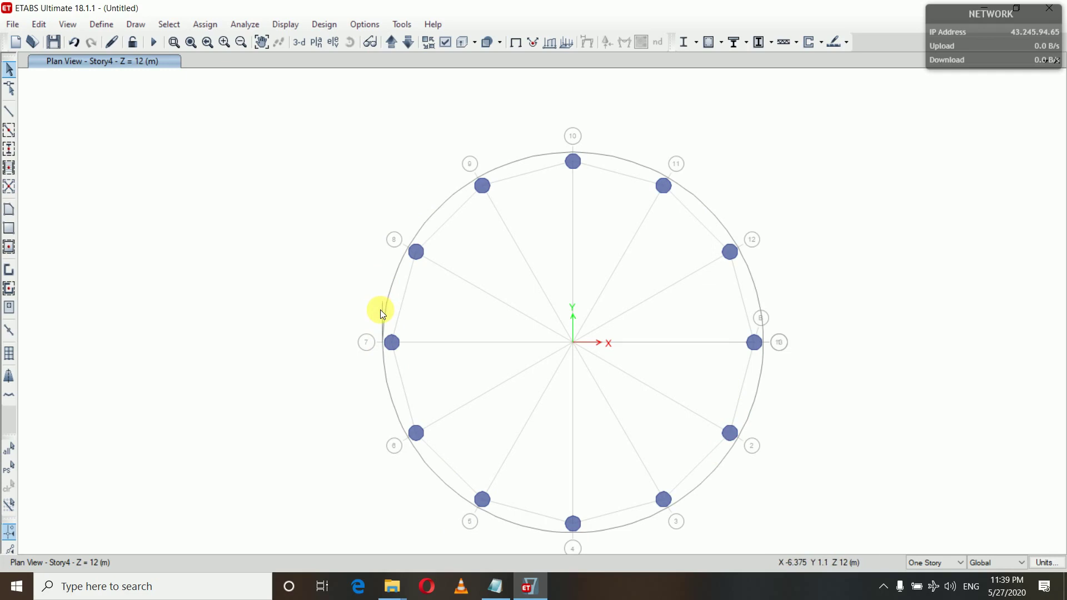
Step: Delete the short straight guide line beside the column at grid 7
left_click(381, 307)
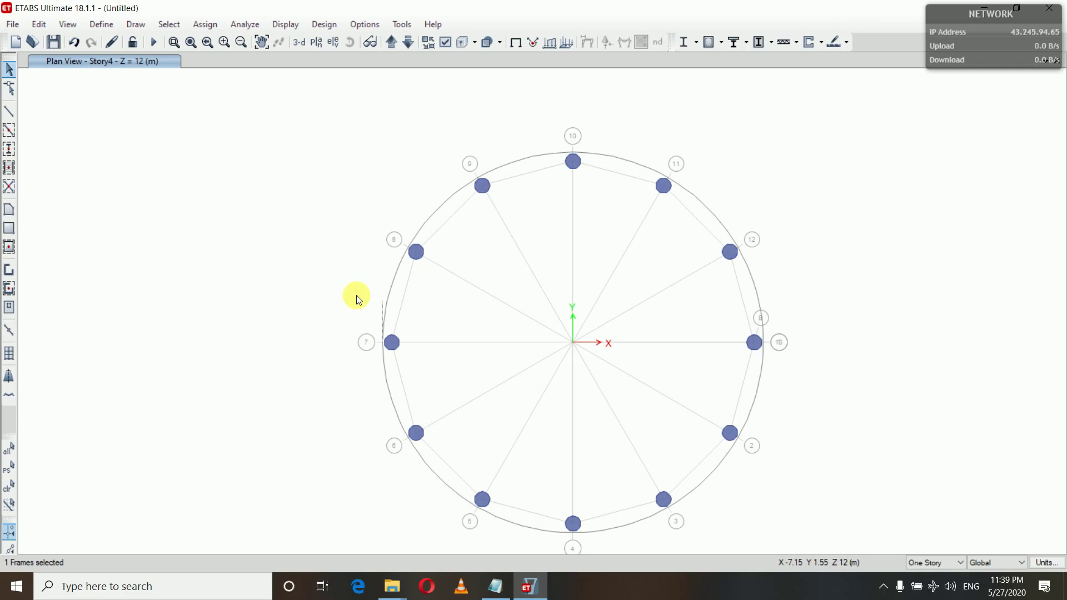
left_click(356, 296)
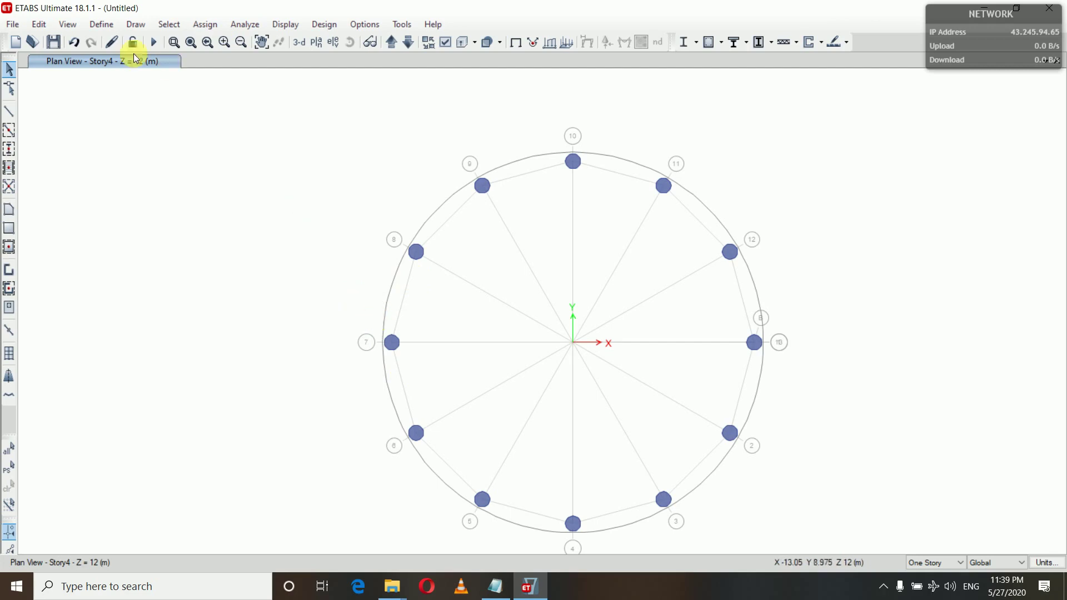
left_click(38, 24)
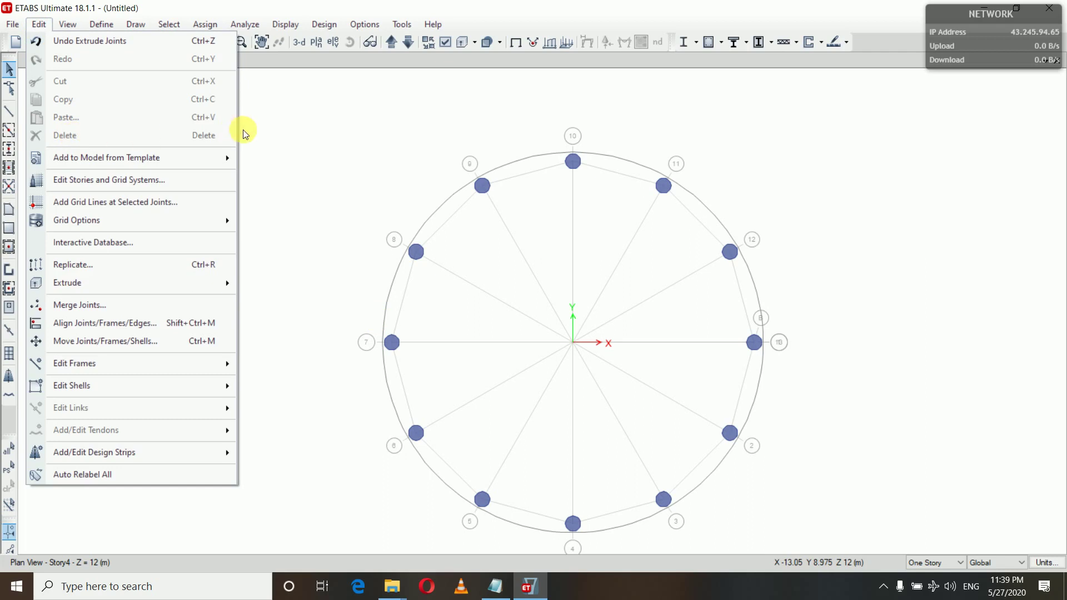
left_click(286, 150)
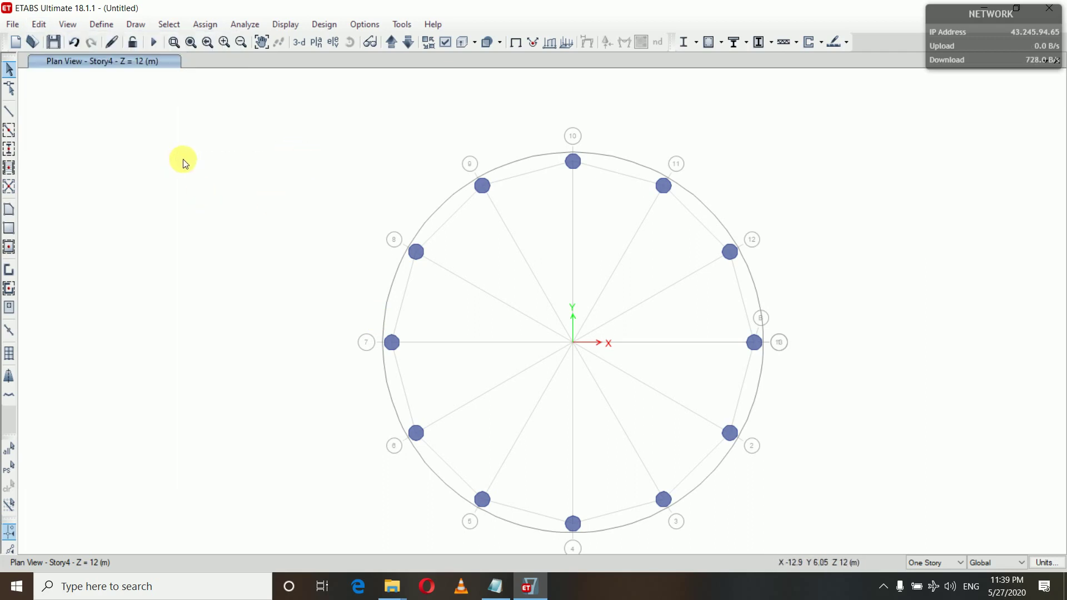
Step: Draw a four-sided floor area with property Slab and straight edges, about 27 m wide, enclosing the whole frame ring in the Story4 plan
scroll(182, 159, "down", 4)
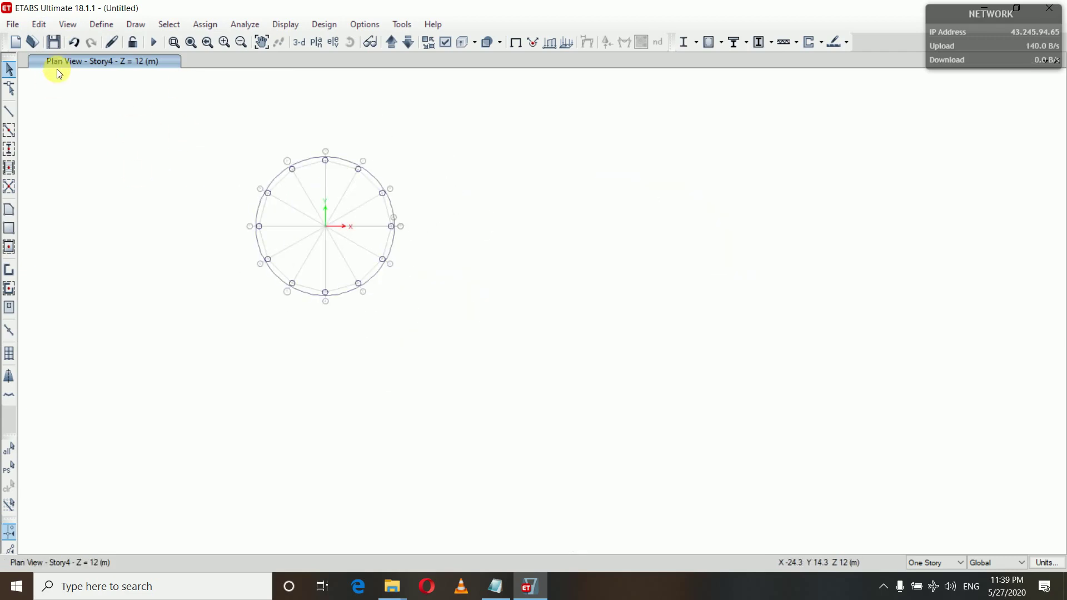
left_click(9, 211)
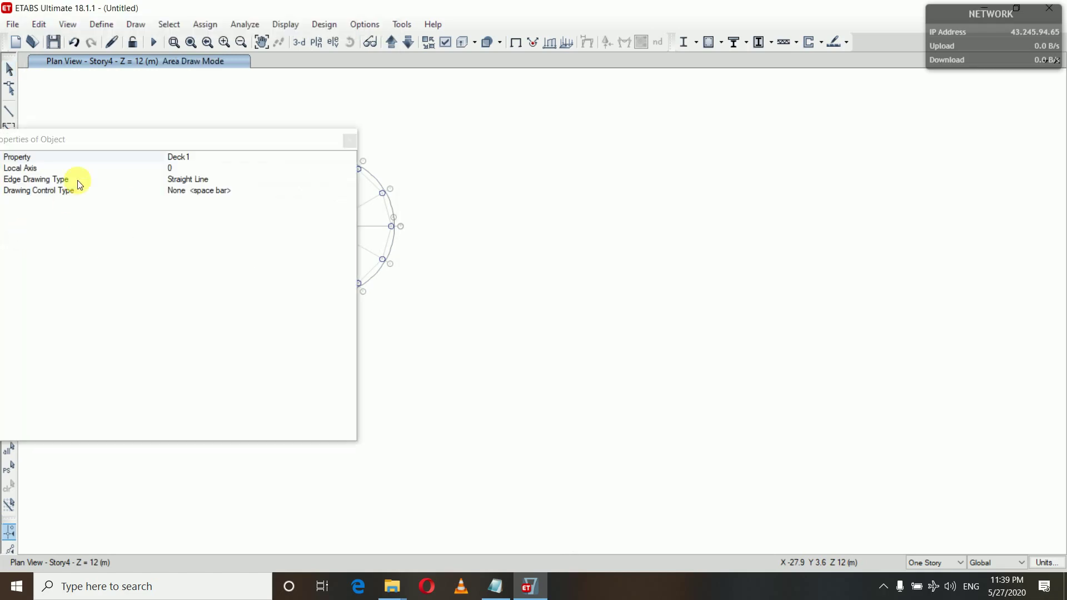
left_click(198, 161)
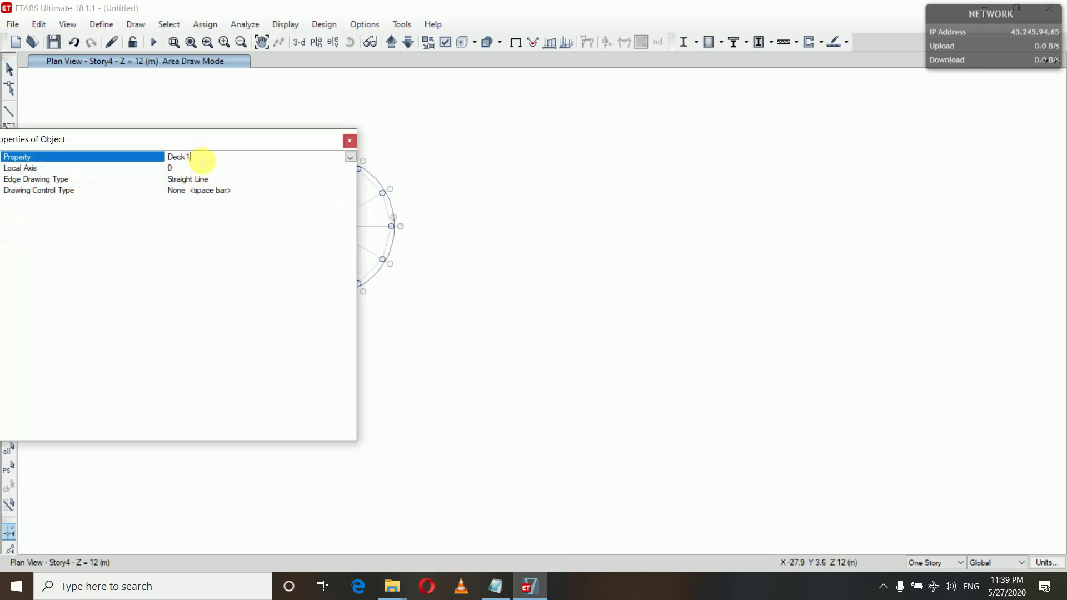
left_click(351, 157)
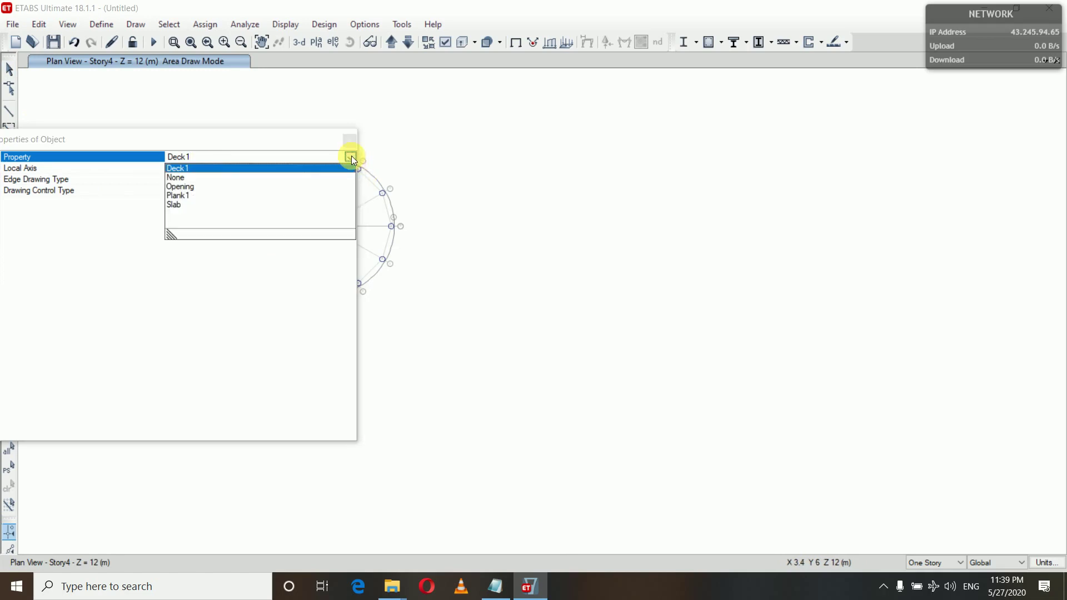
left_click(183, 204)
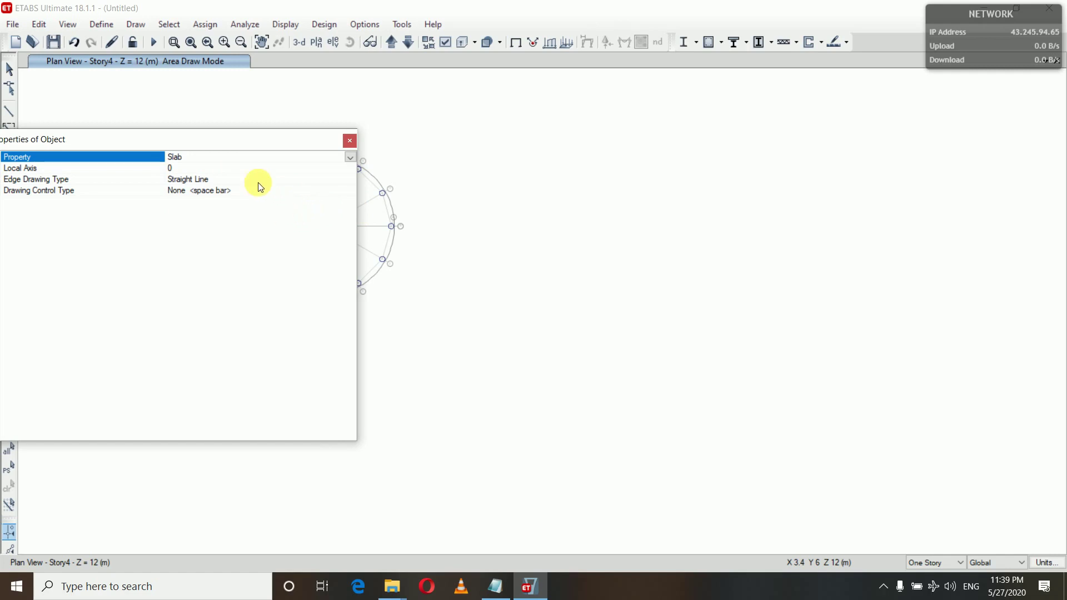
mouse_move(239, 139)
left_mouse_down()
mouse_move(850, 266)
mouse_move(920, 207)
left_mouse_up()
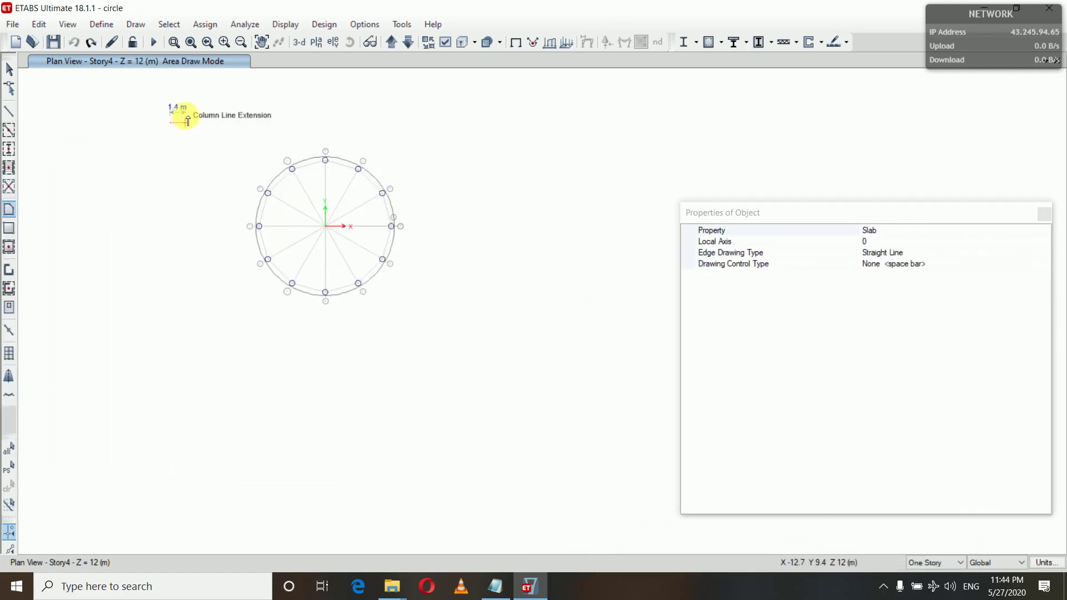
left_click(183, 106)
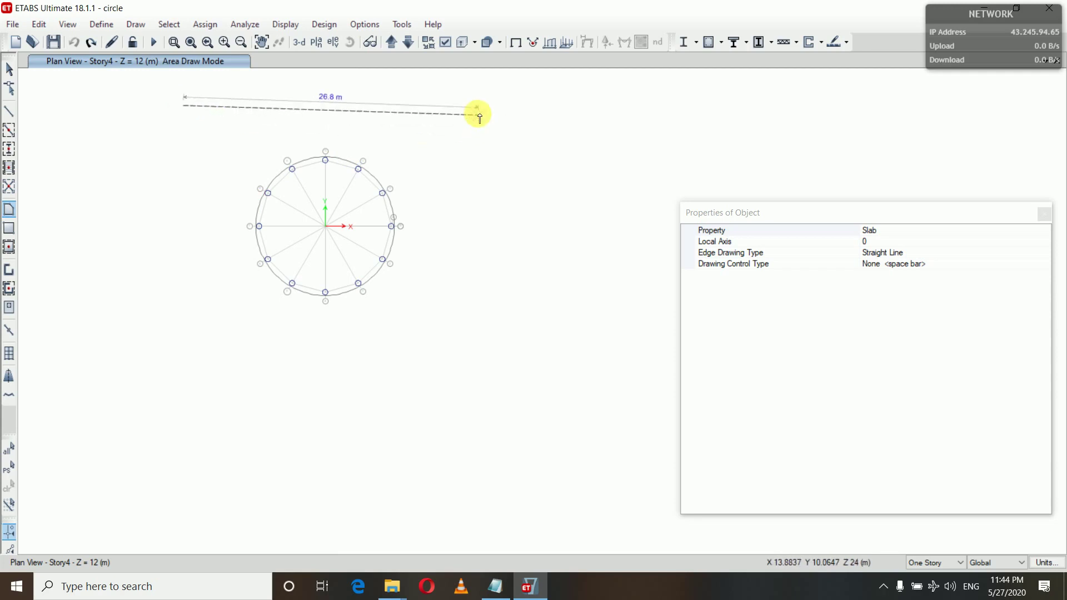
left_click(478, 115)
left_click(469, 410)
left_click(173, 401)
key("Return")
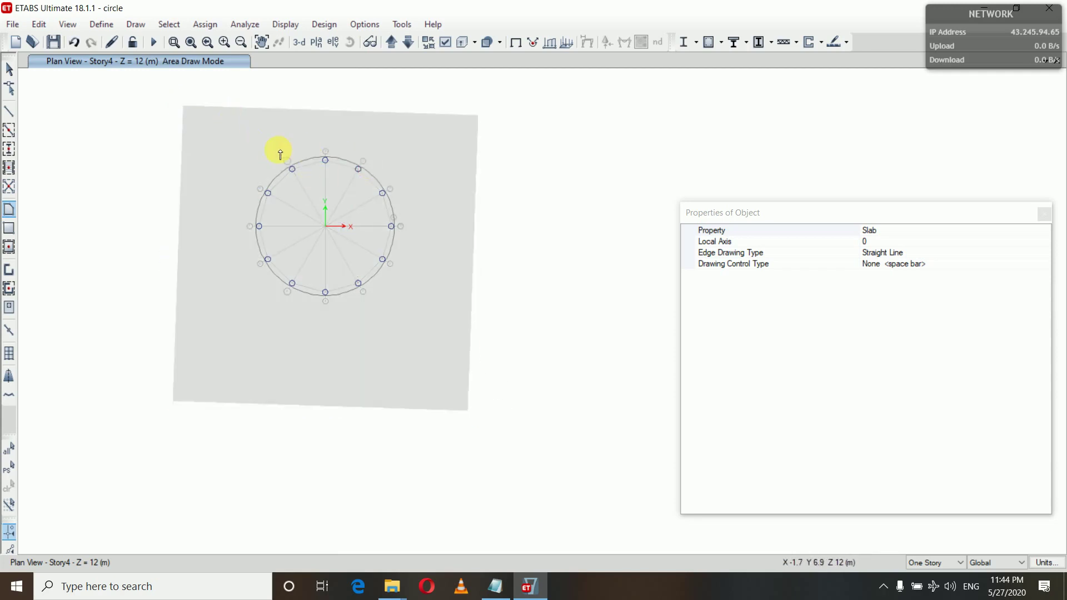
left_click(8, 69)
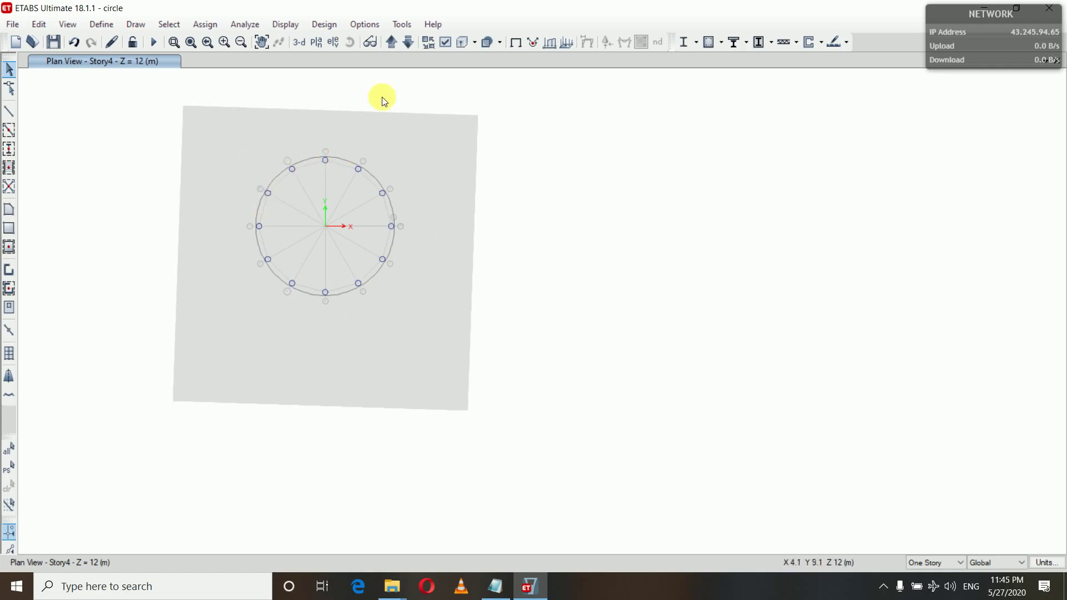
Step: Hide the columns and joint objects in the plan view
left_click(445, 43)
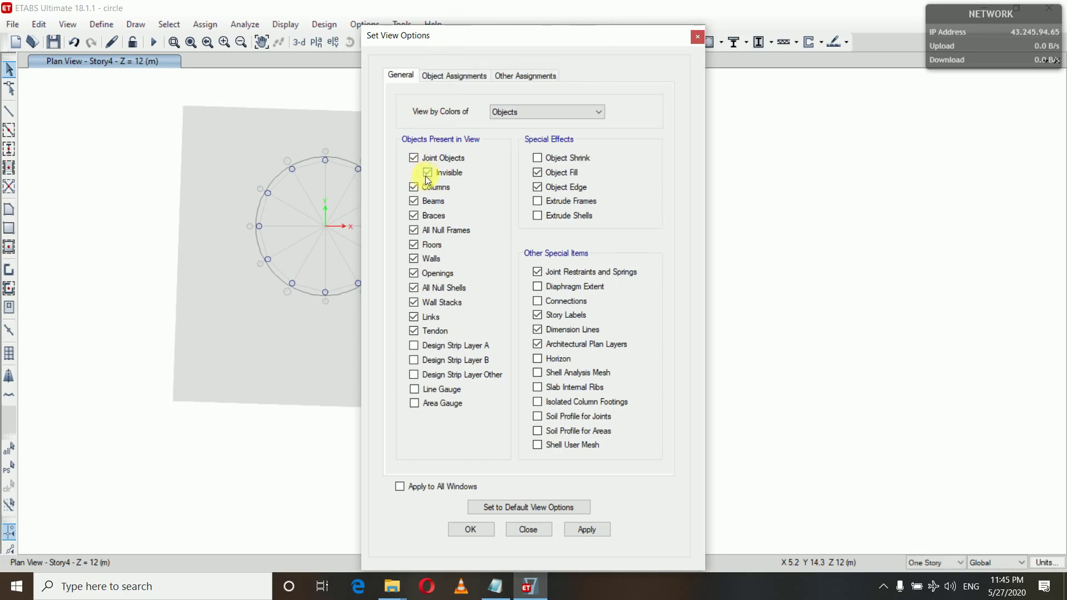
left_click(414, 187)
left_click(415, 158)
left_click(476, 529)
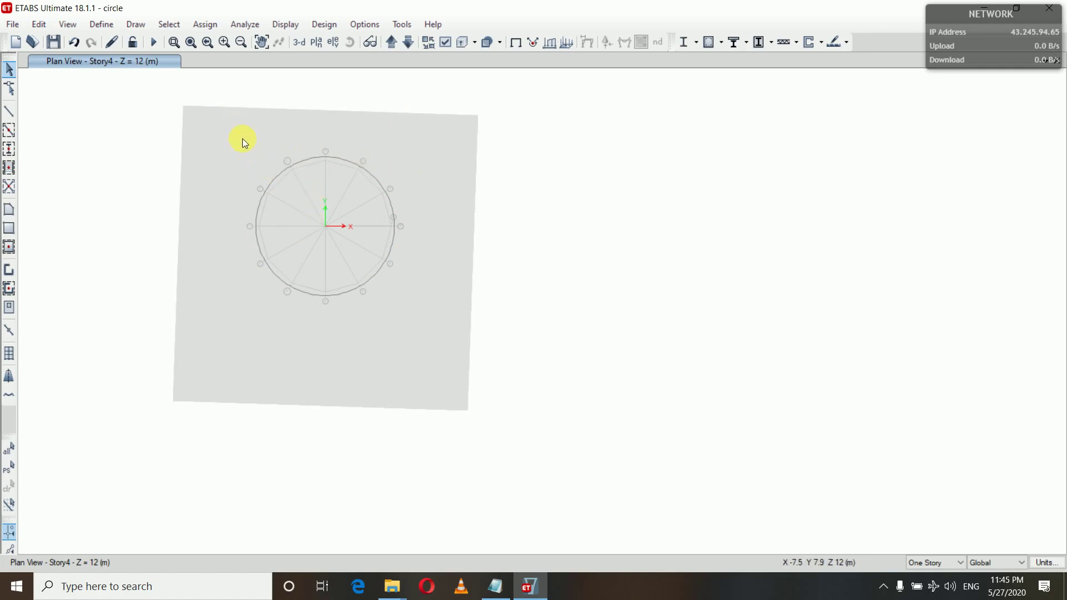
Step: Divide the slab by cookie-cutting it at the selected ring frames, with Extend Frames to Shell Edges enabled
left_click_drag(242, 139, 418, 315)
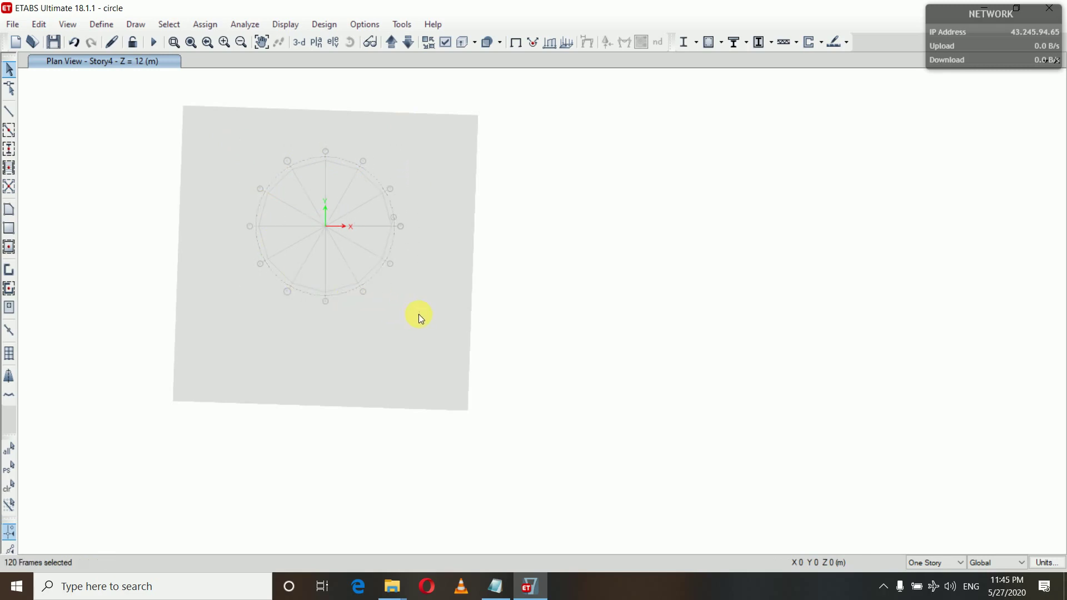
left_click(216, 127)
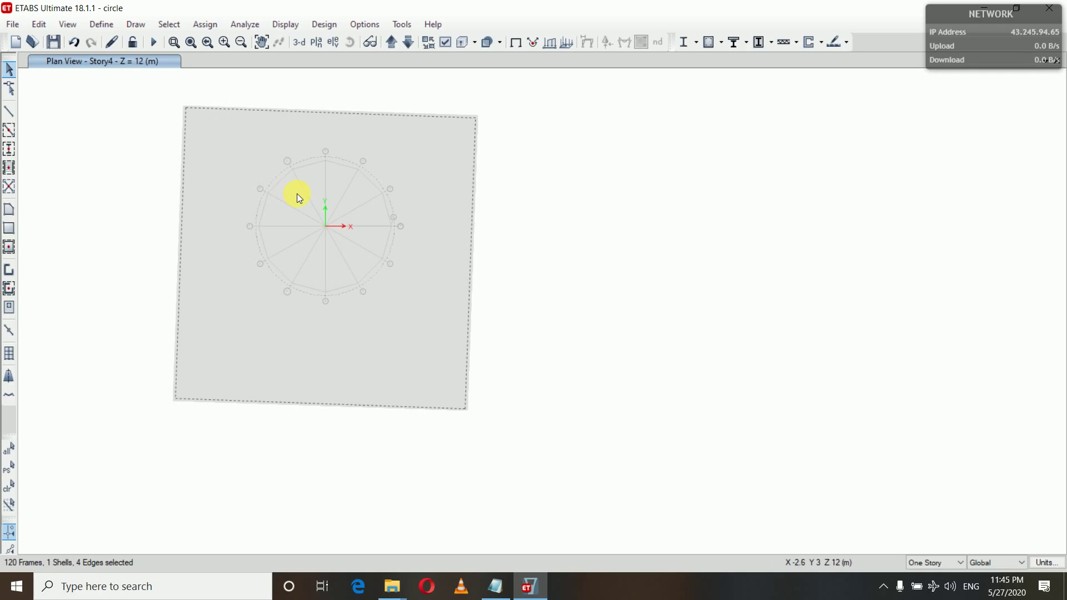
left_click(39, 24)
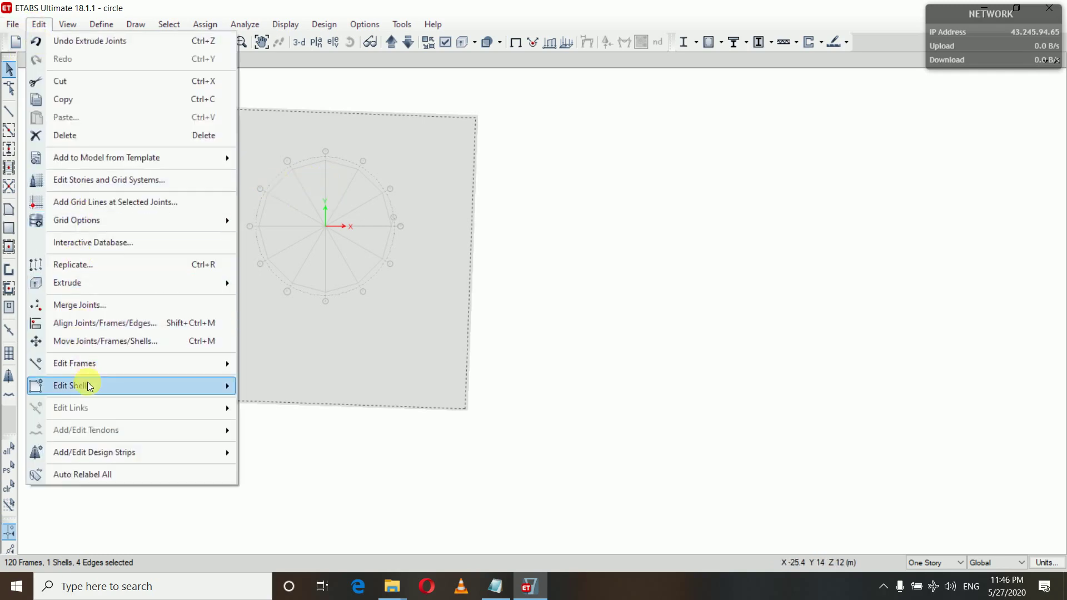
mouse_move(89, 386)
left_click(276, 307)
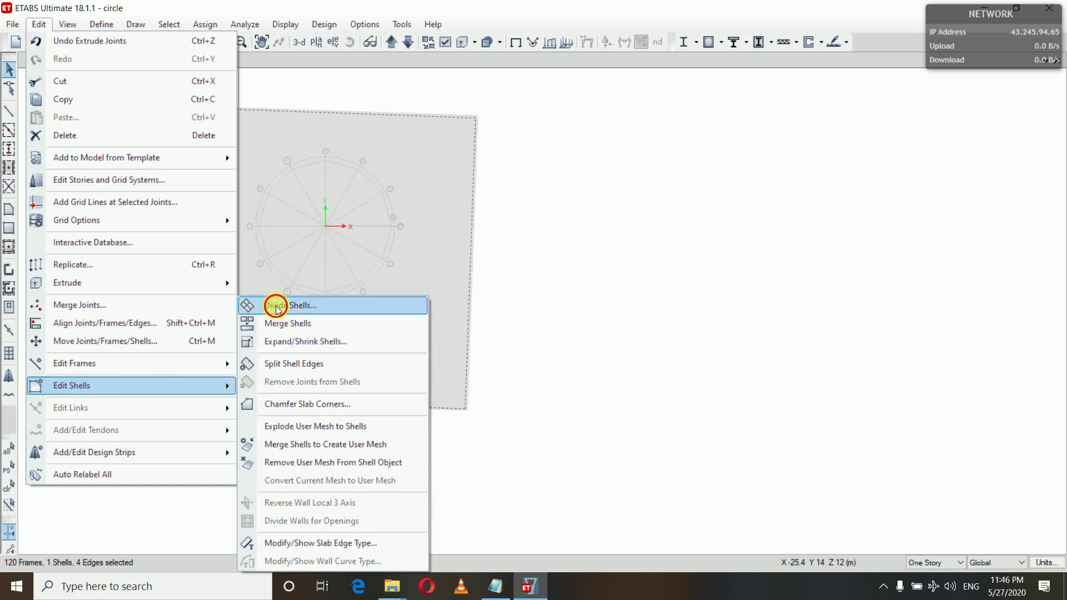
left_click(366, 236)
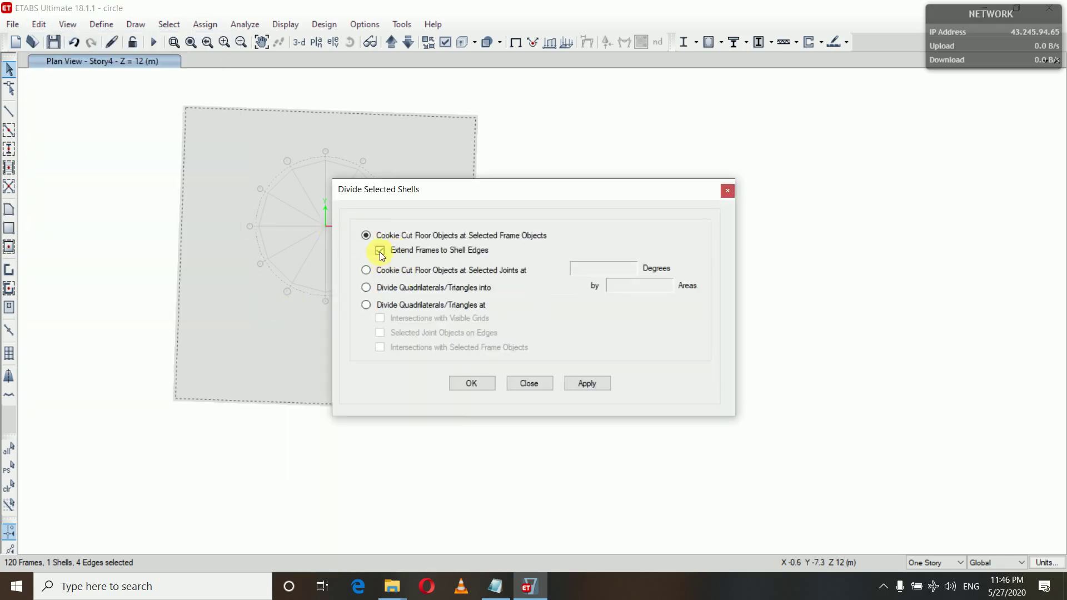
left_click(604, 388)
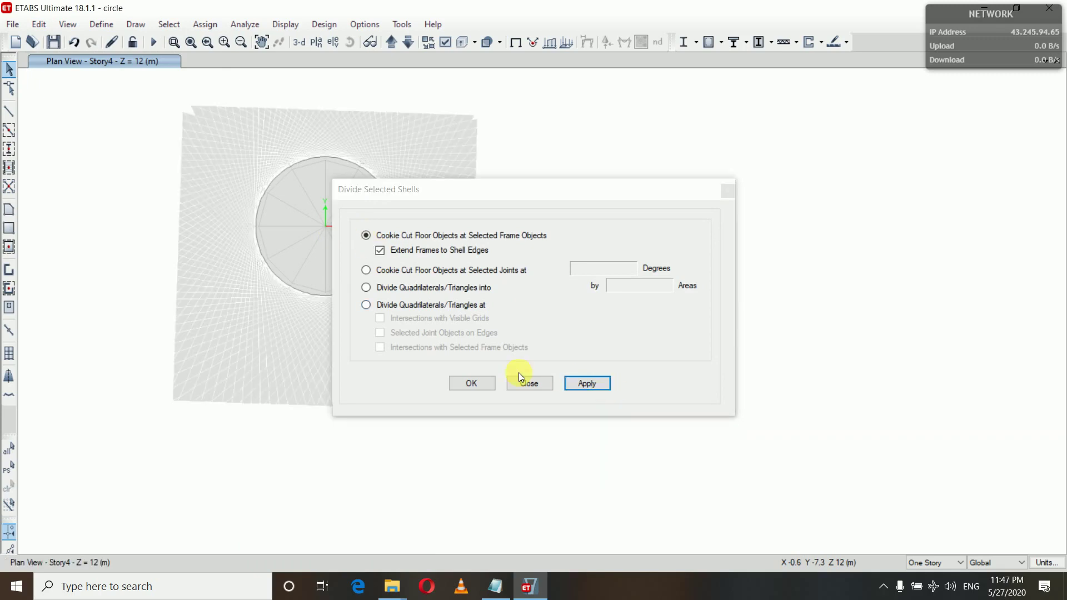
Step: Close the shell division settings and hide the circular slab piece inside the frame ring
left_click(471, 384)
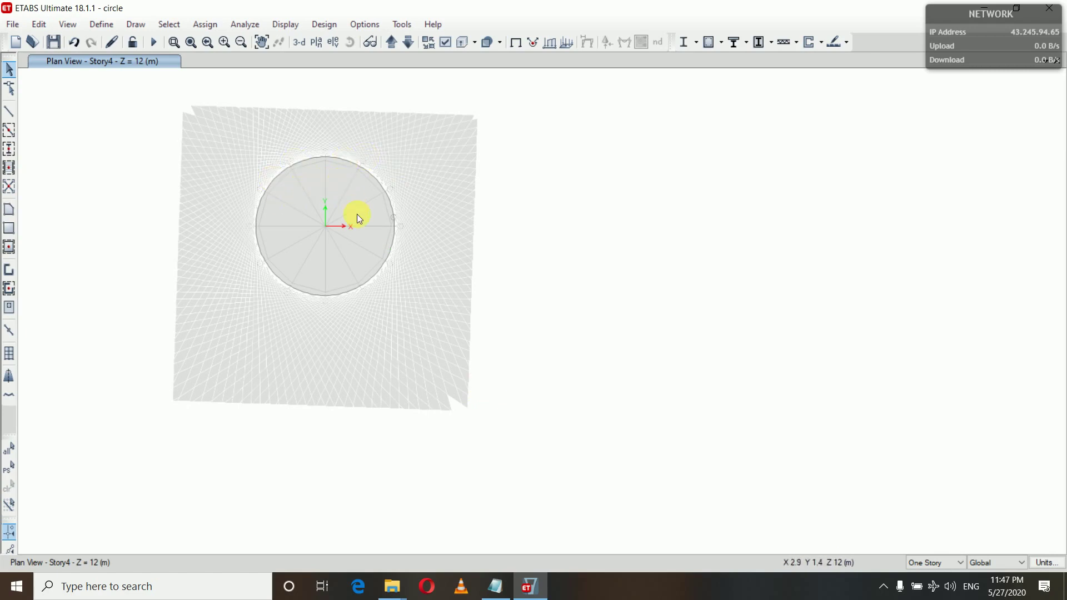
left_click(302, 196)
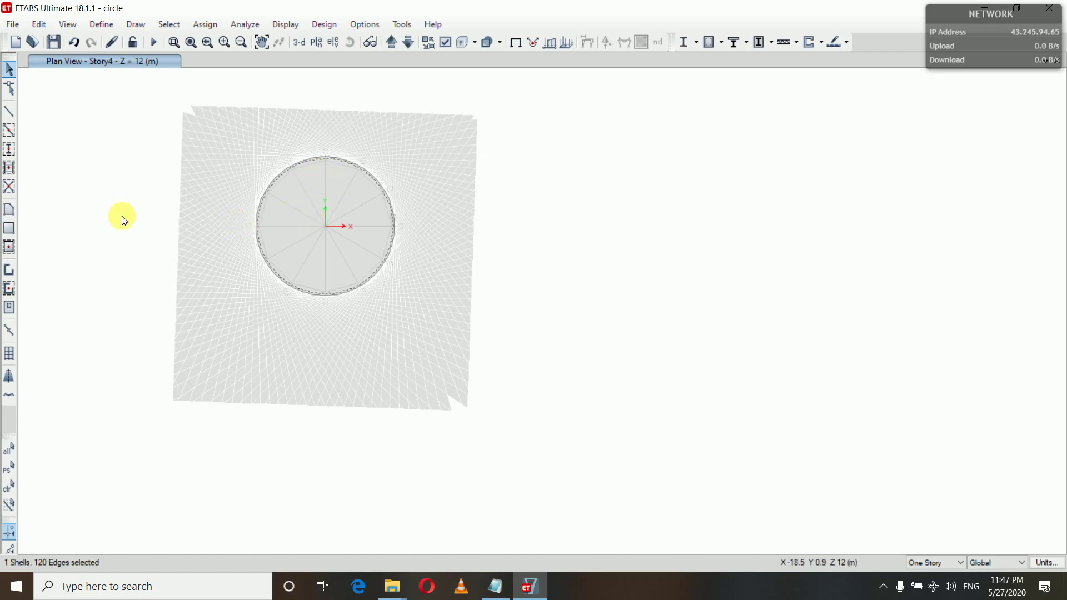
right_click(109, 193)
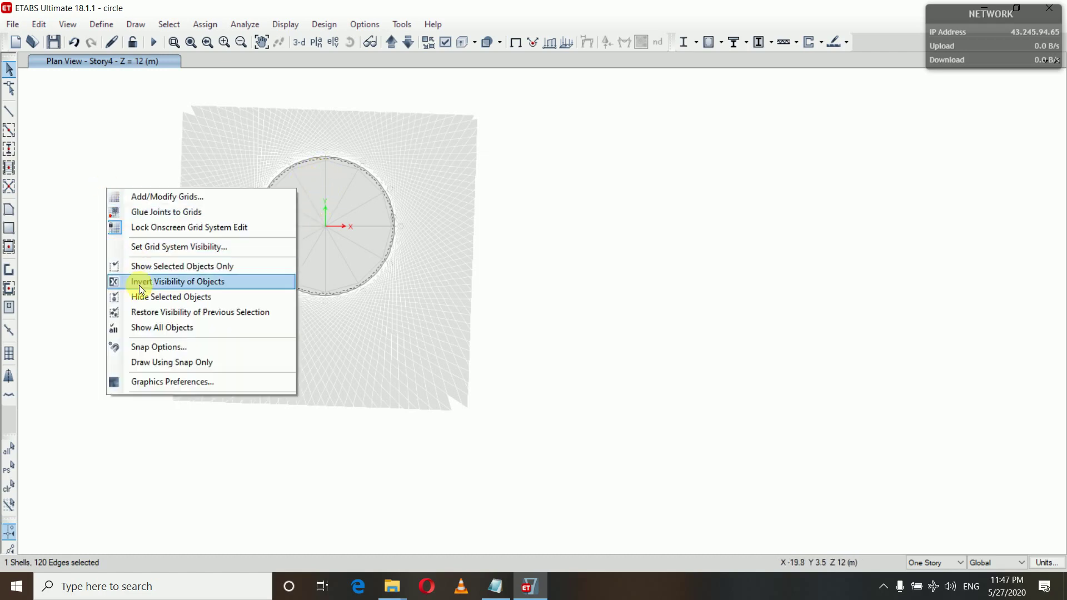
left_click(187, 297)
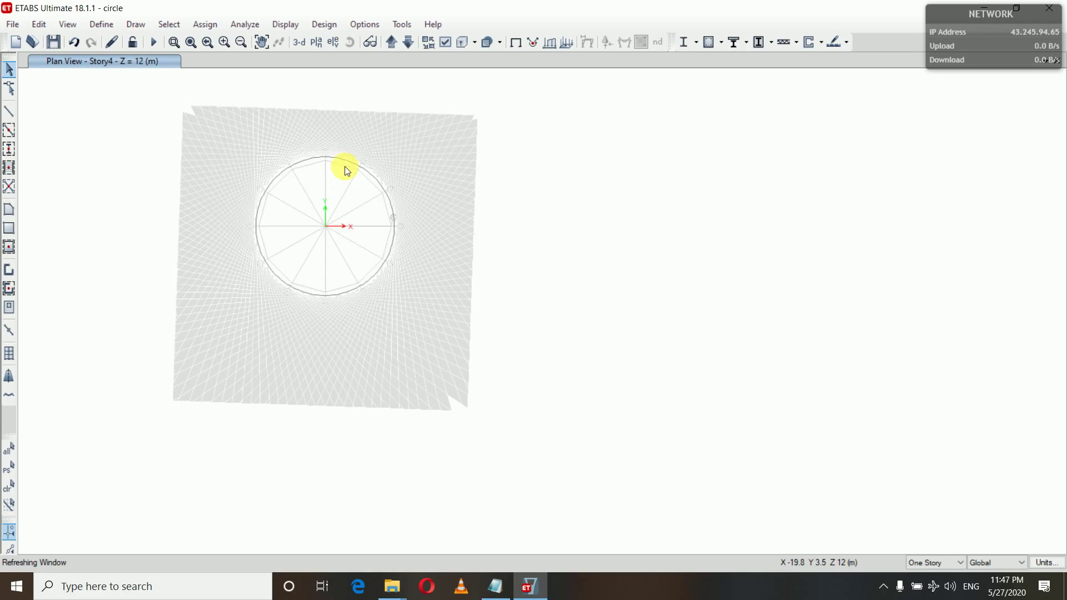
Step: Delete all slab pieces outside the circle together with the ring frames, and invert object visibility to bring back the circular slab
left_click_drag(152, 84, 507, 445)
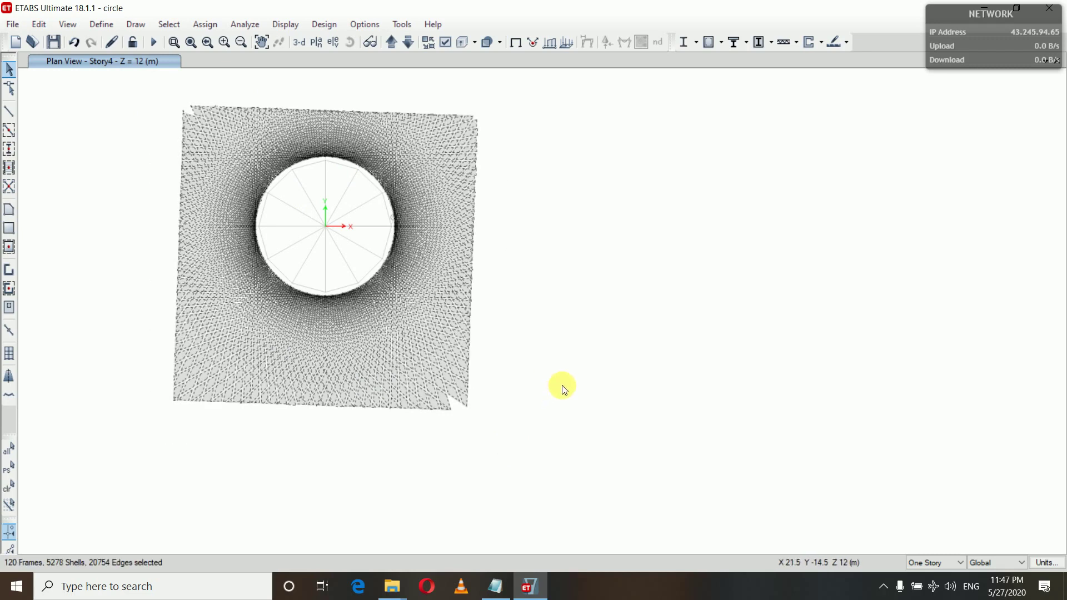
key("Delete")
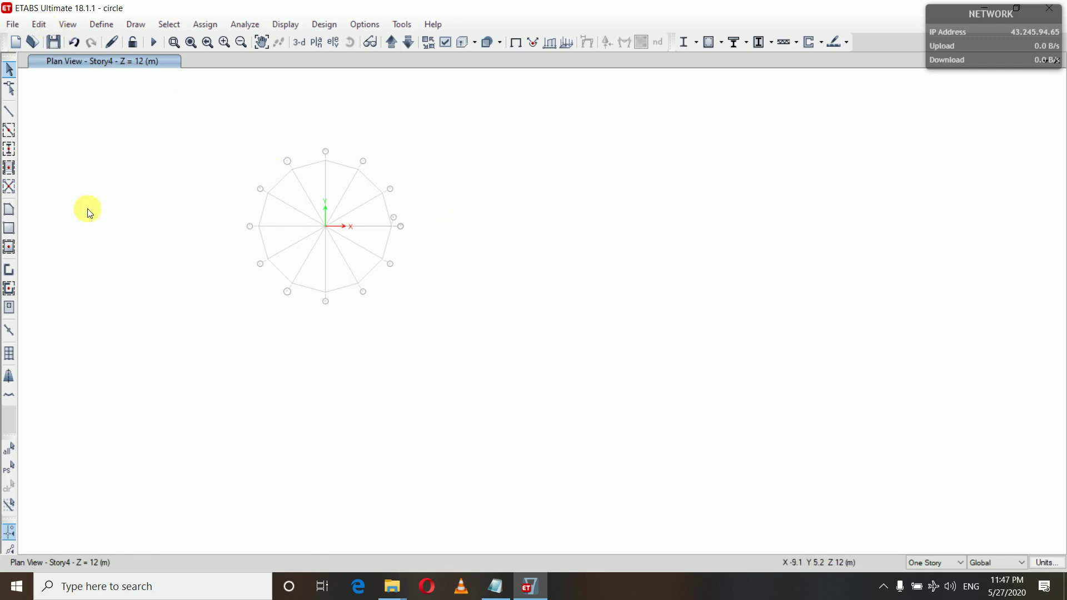
right_click(130, 202)
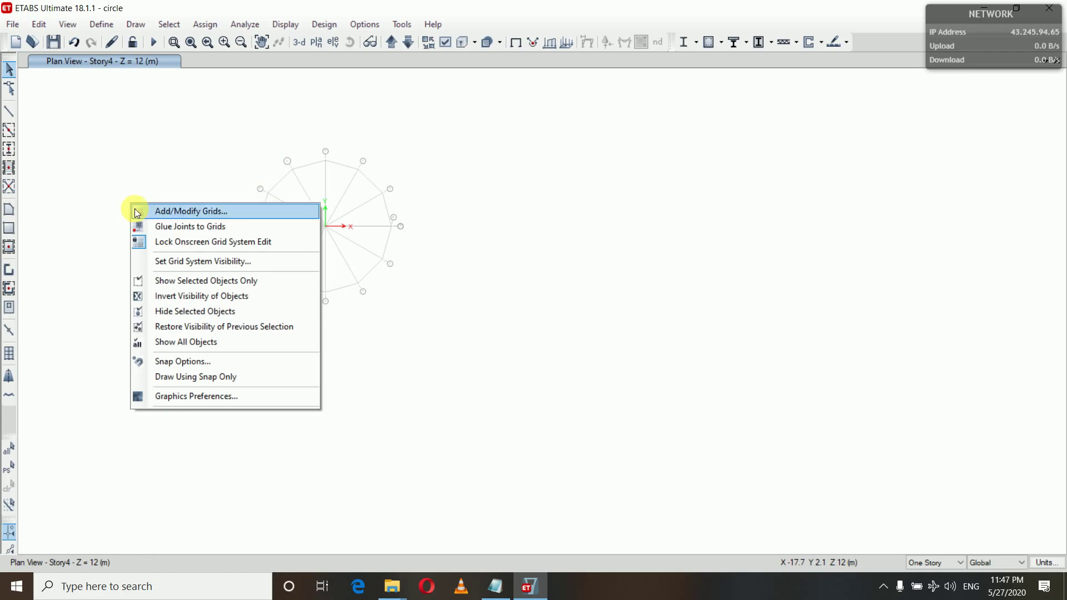
left_click(175, 296)
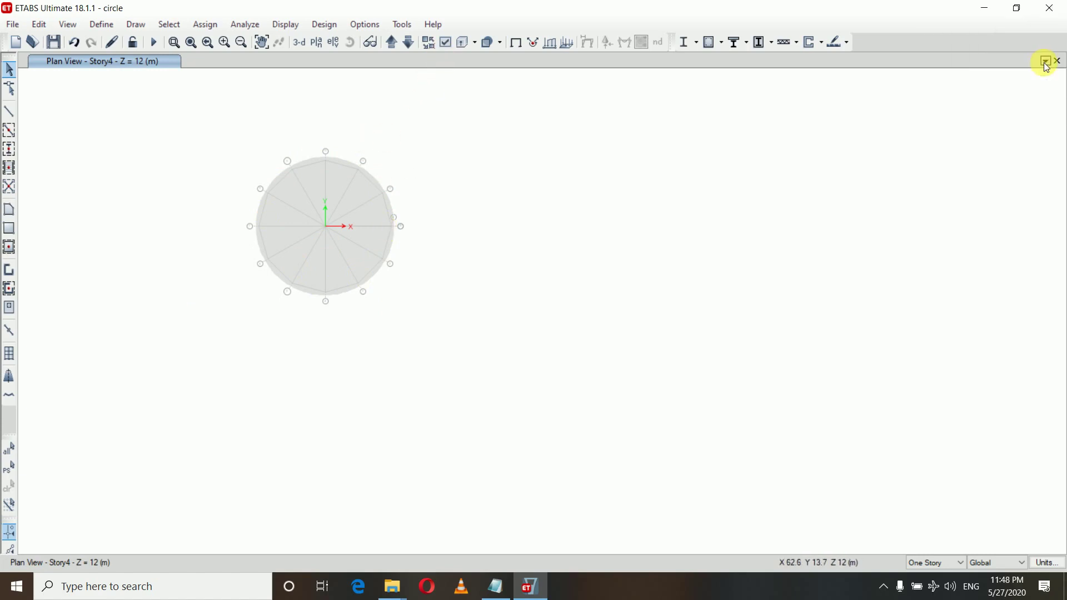
Step: Add a 3-D view window beside the Story4 plan and review the data of grid system G2
left_click(1045, 62)
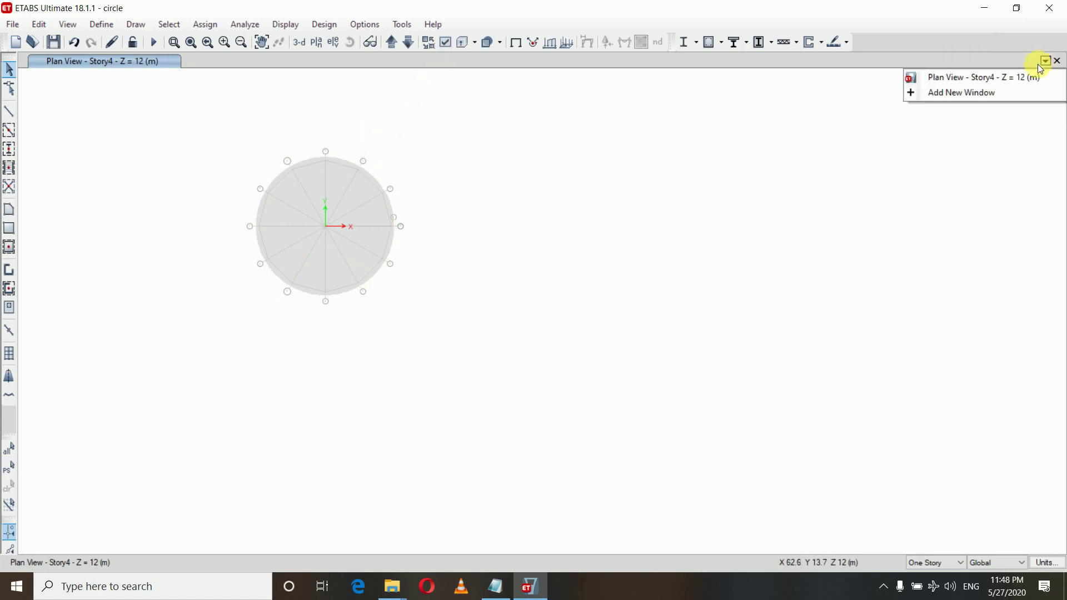
left_click(985, 92)
right_click(167, 107)
left_click(220, 118)
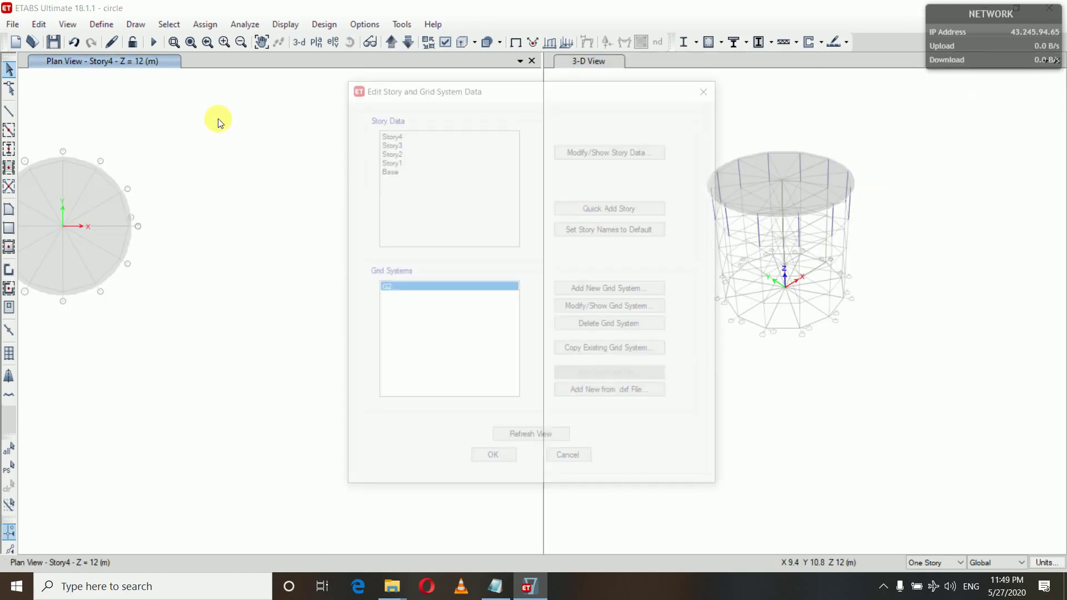
left_click(567, 309)
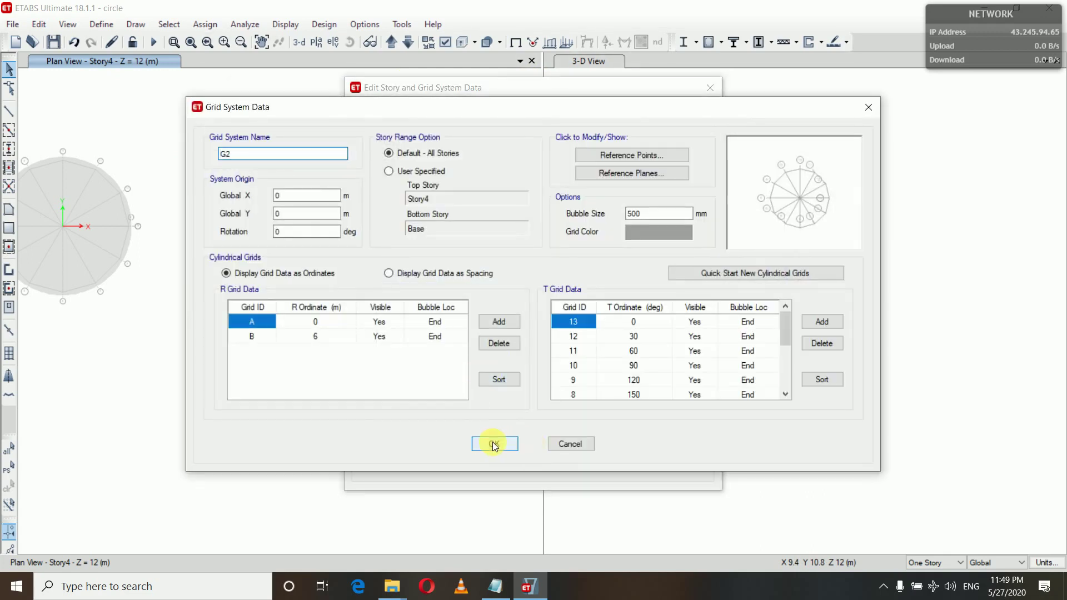
left_click(493, 445)
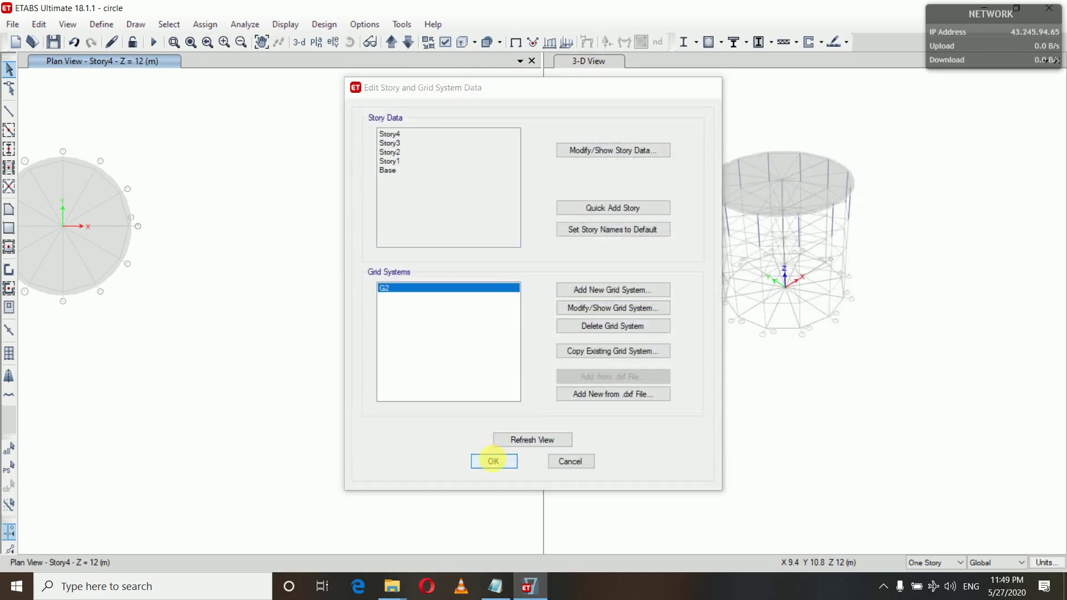
left_click(493, 460)
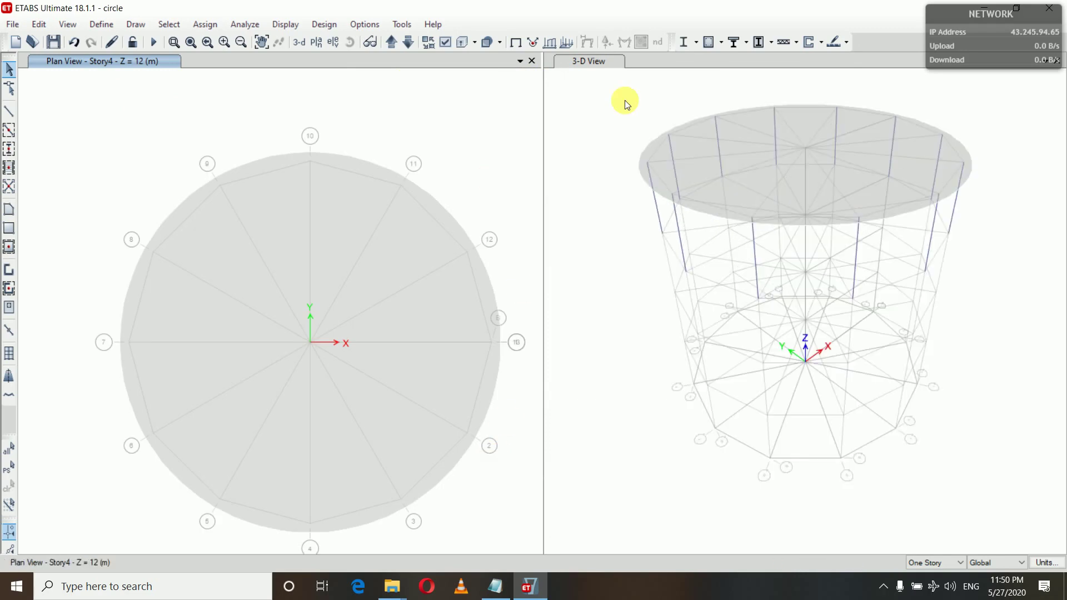
Step: Replicate the Story4 circular slab and its columns on Story3, Story2 and Story1, keeping the original objects
left_click_drag(634, 95, 981, 245)
left_click(931, 243)
left_click_drag(686, 269, 979, 289)
key("ctrl+r")
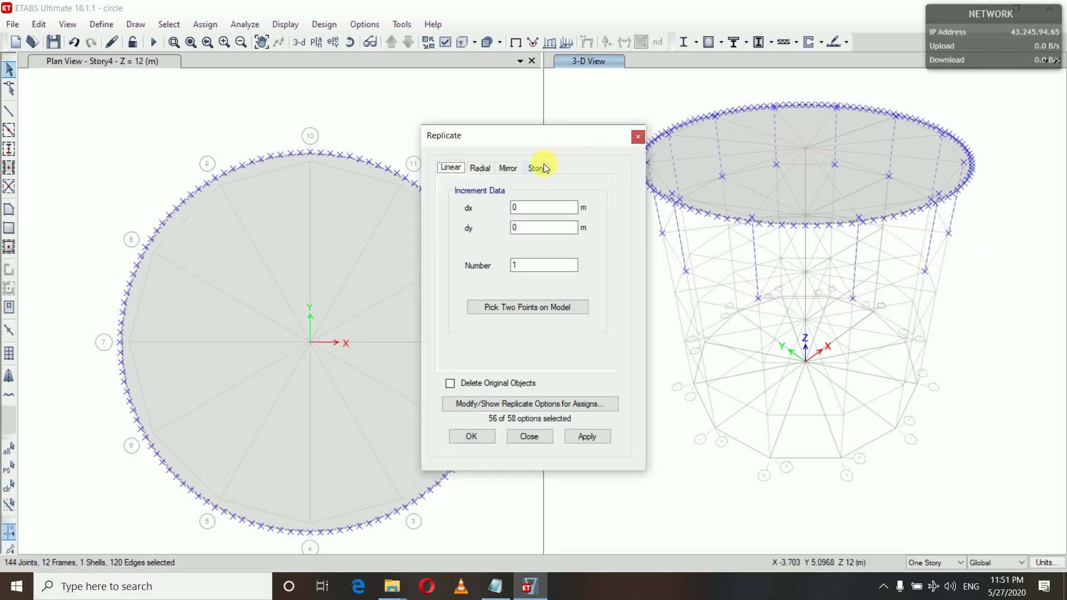
left_click(542, 165)
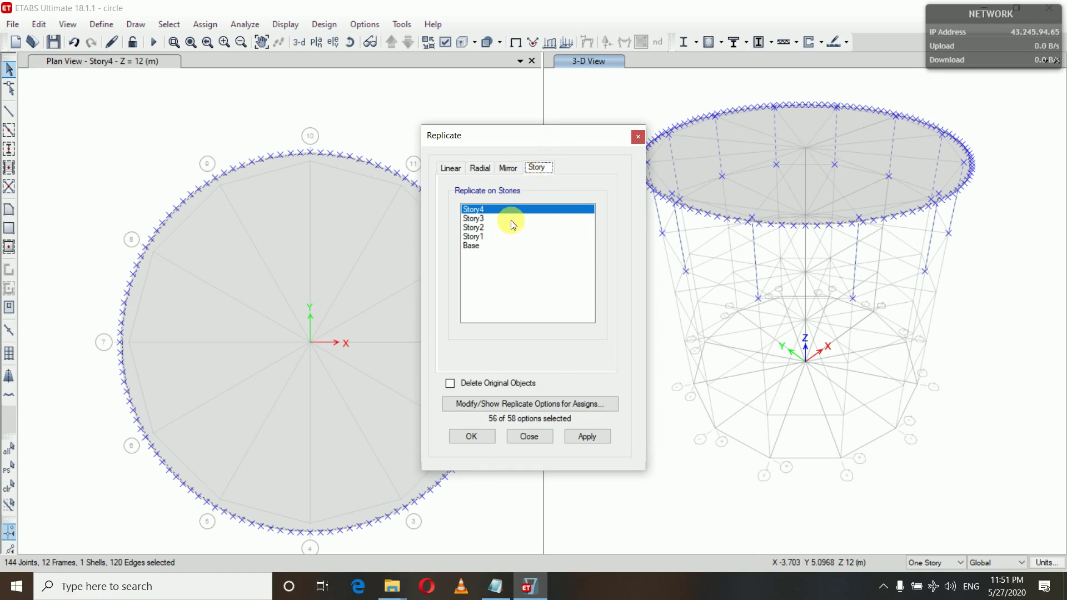
left_click_drag(508, 218, 496, 237)
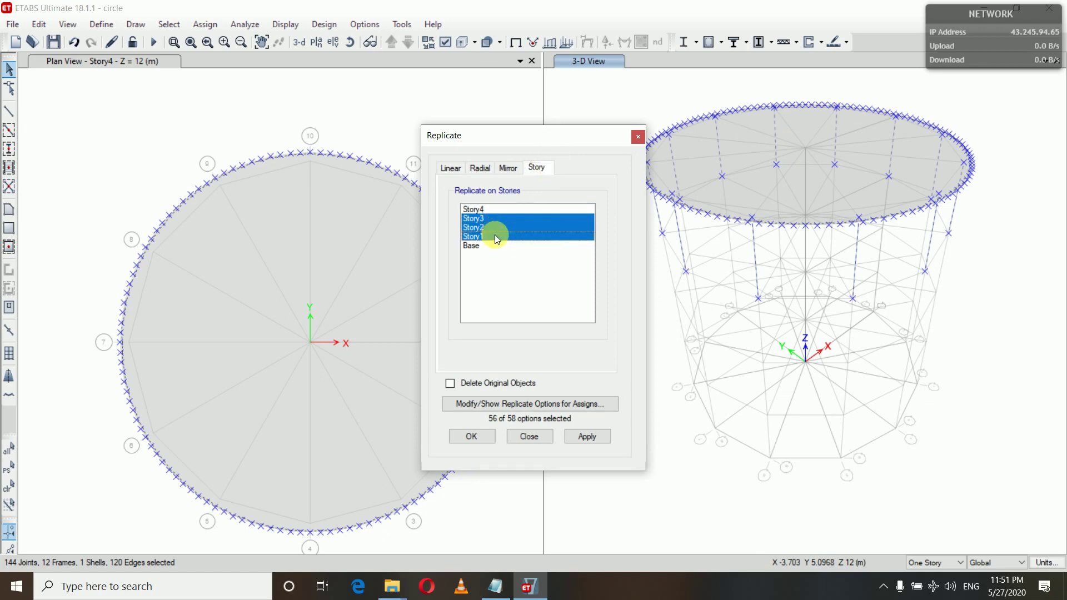
left_click(588, 437)
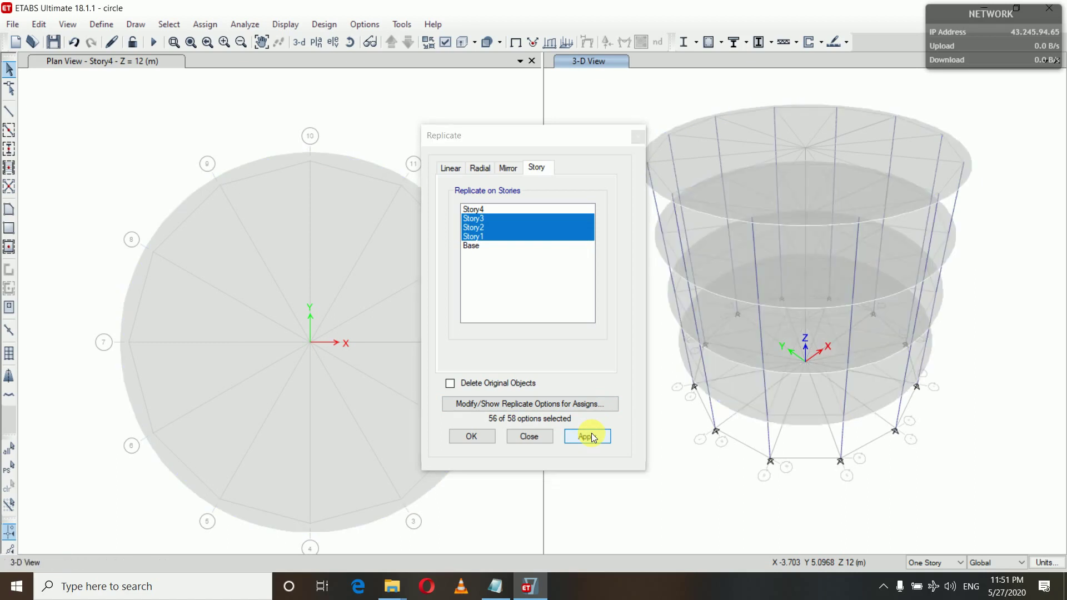
left_click(472, 436)
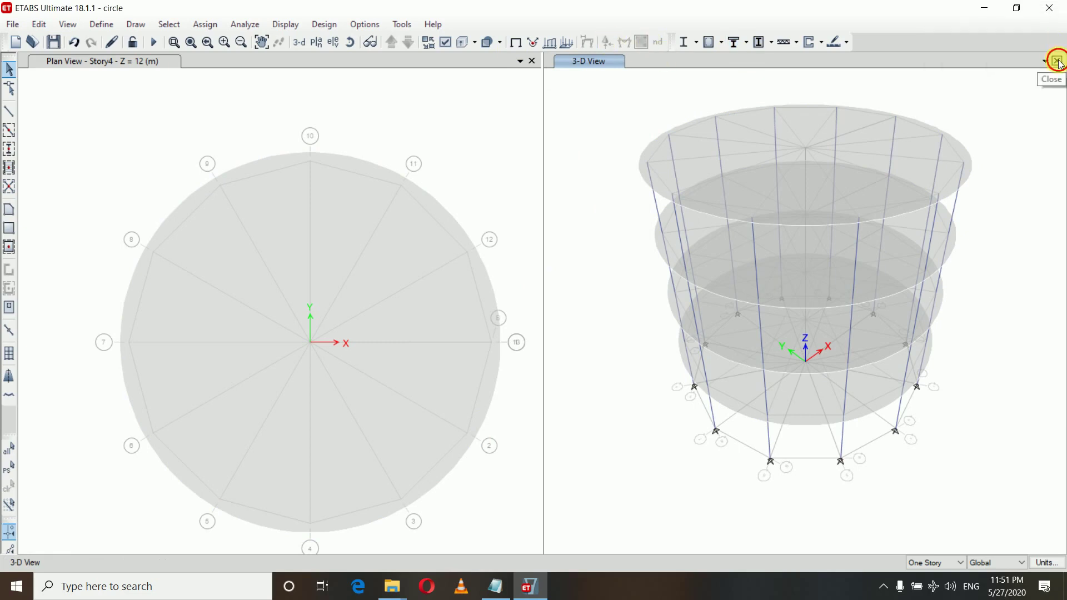
Step: Close the 3-D view window and restore the default view options for all windows
left_click(1057, 61)
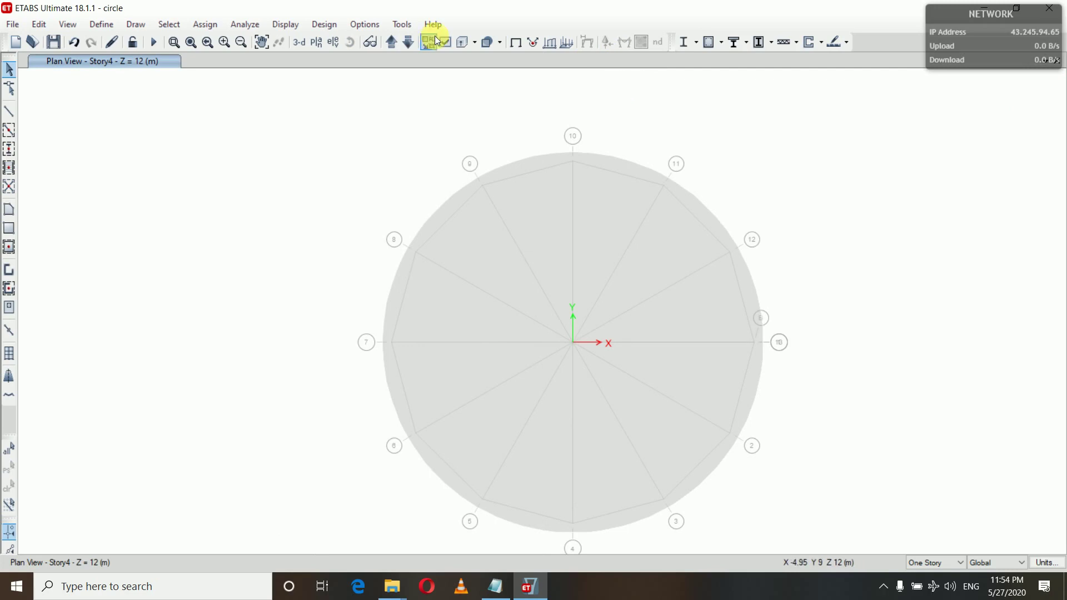
left_click(445, 42)
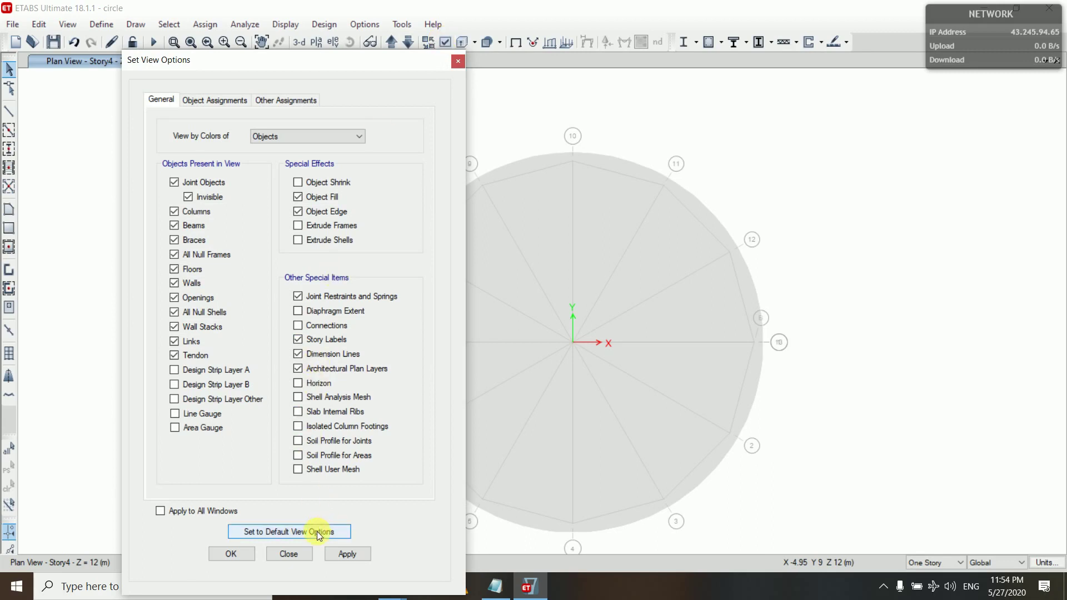
left_click(162, 510)
left_click(258, 532)
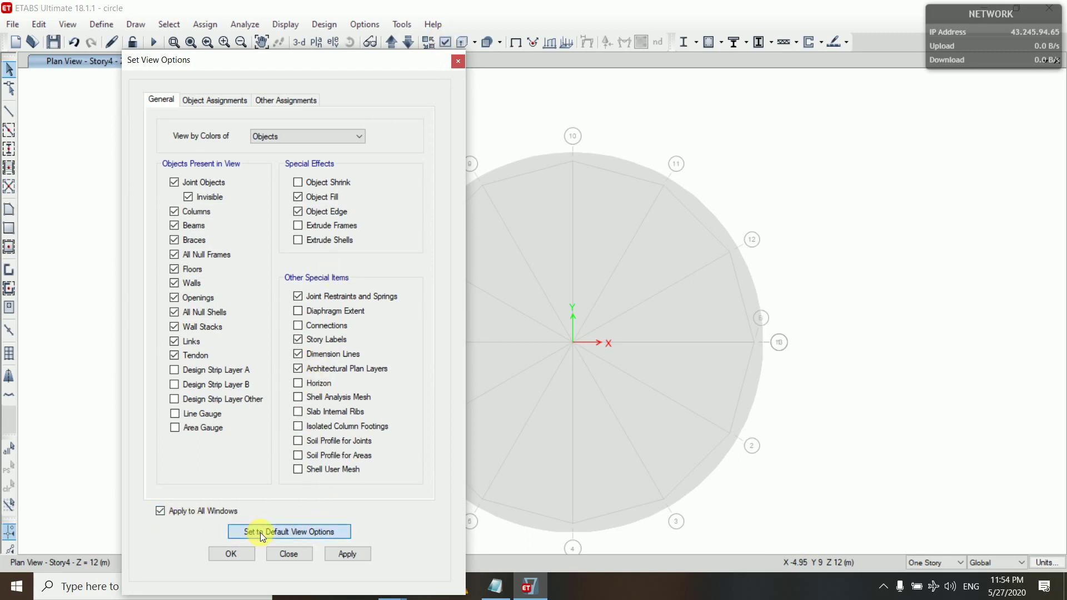
left_click(339, 554)
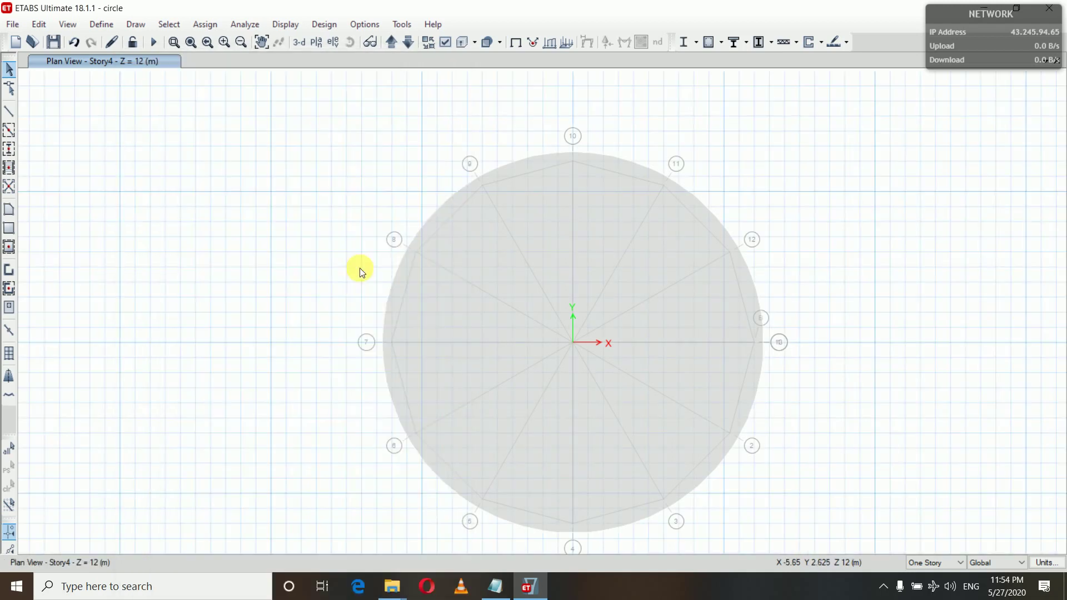
Step: Show all objects in the Story4 plan and add a 3-D view window beside it
right_click(236, 201)
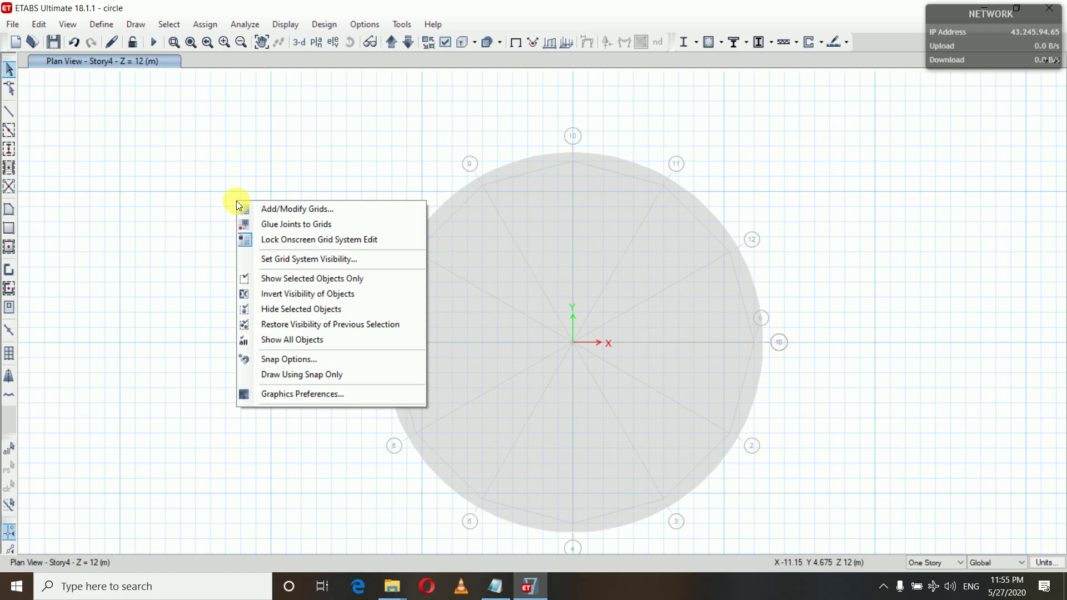
left_click(299, 339)
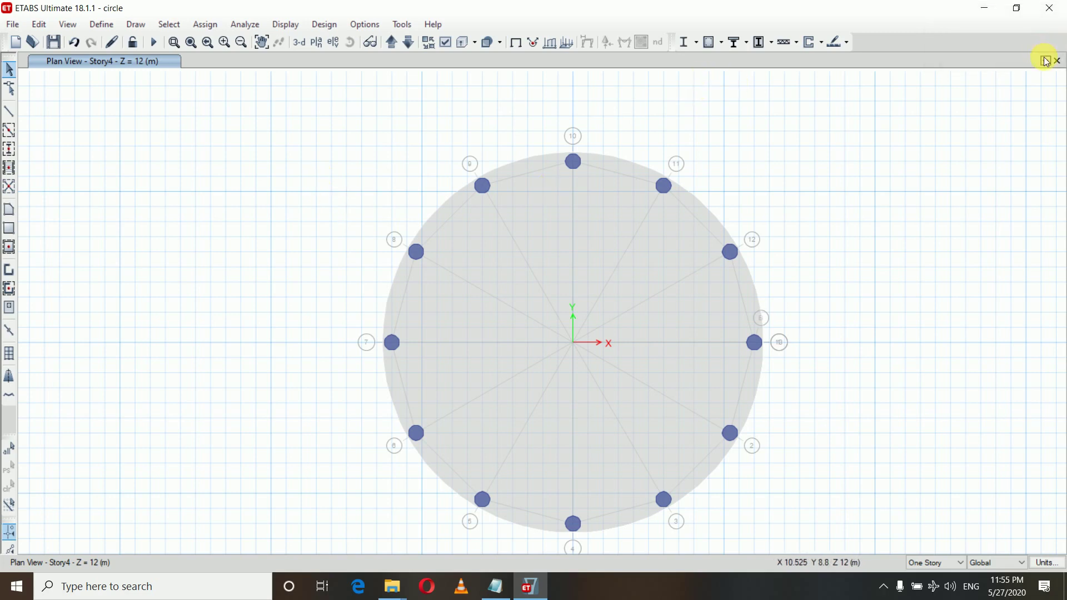
left_click(1045, 59)
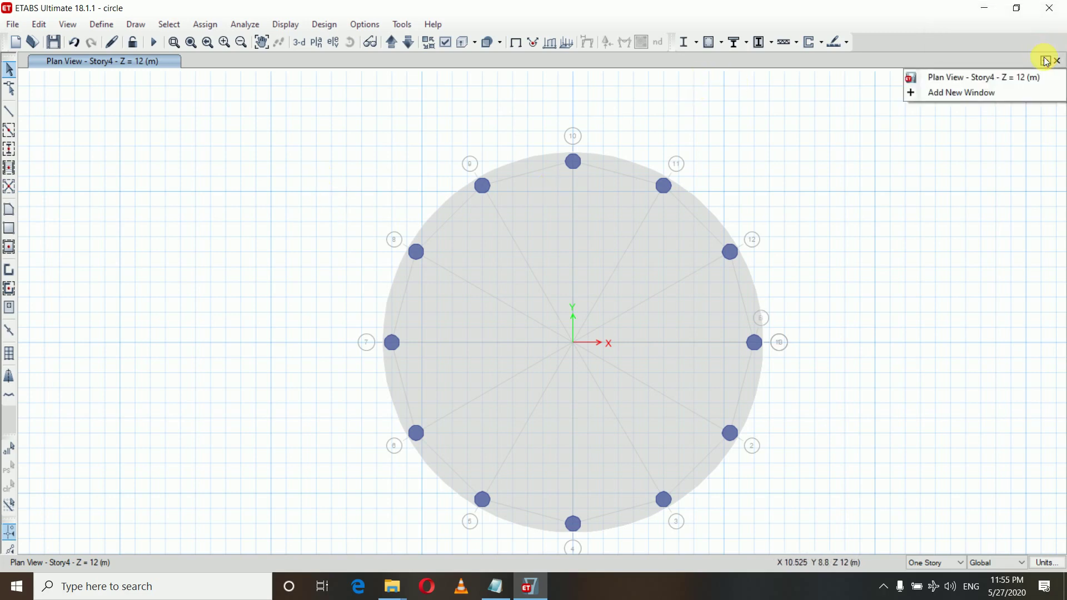
left_click(987, 93)
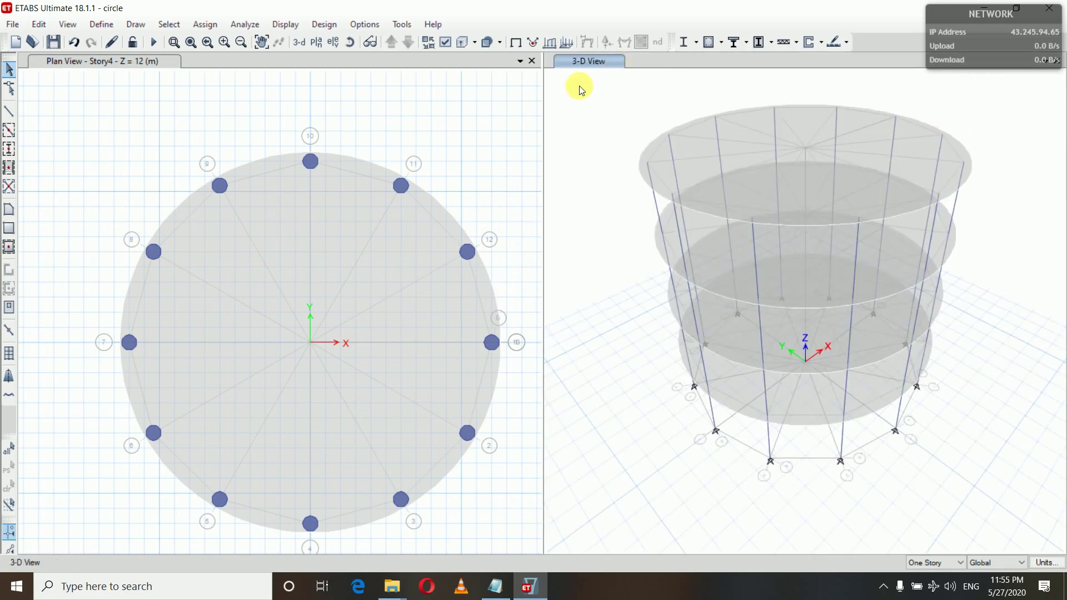
Step: Colour the objects by Section Properties in all windows
left_click(444, 46)
left_click(352, 136)
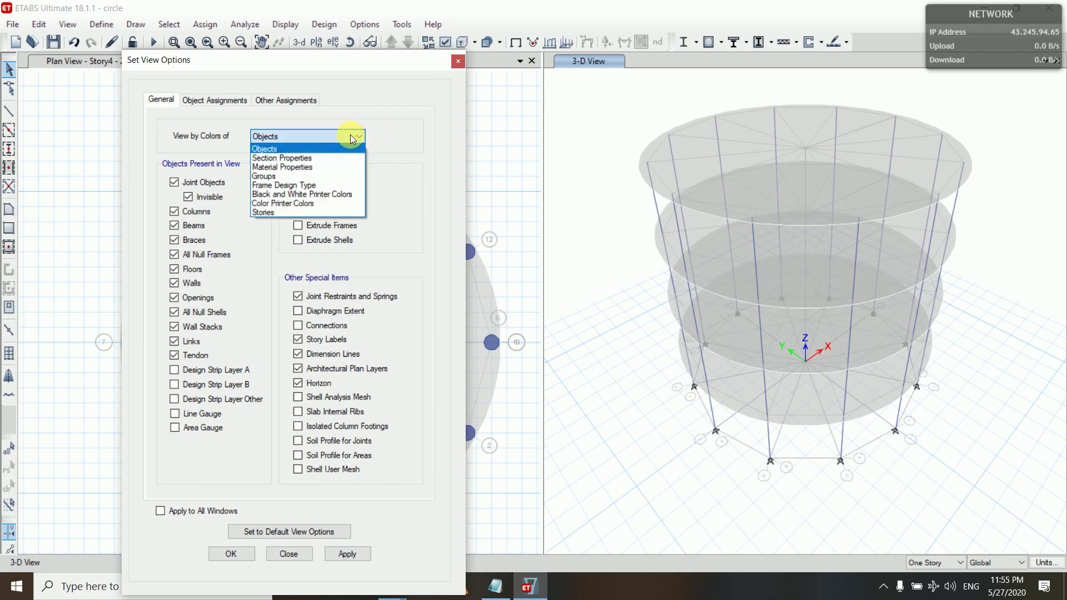
left_click(351, 156)
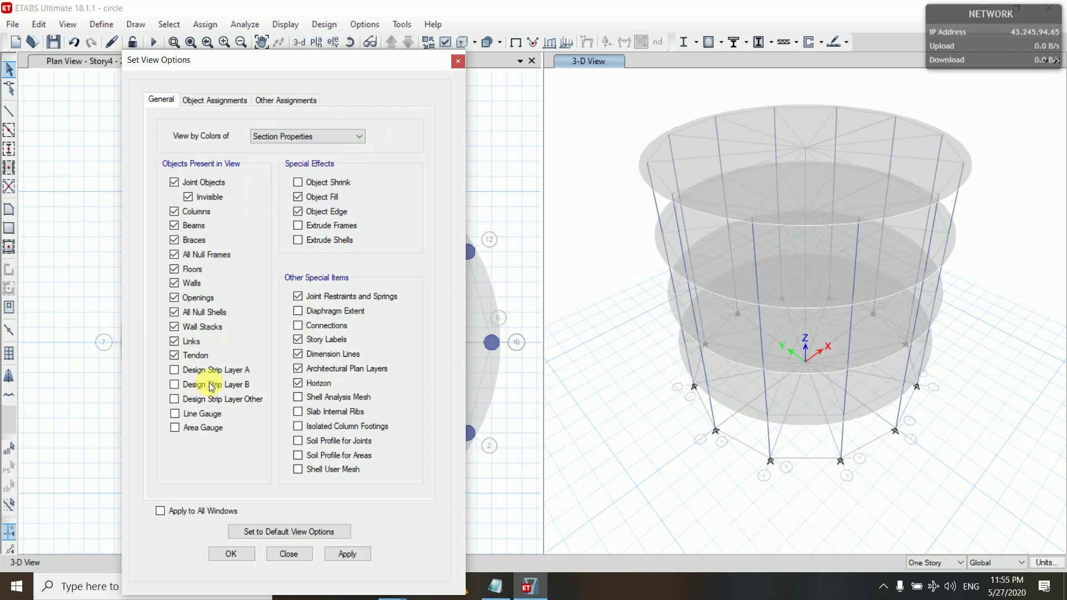
left_click(159, 510)
left_click(349, 554)
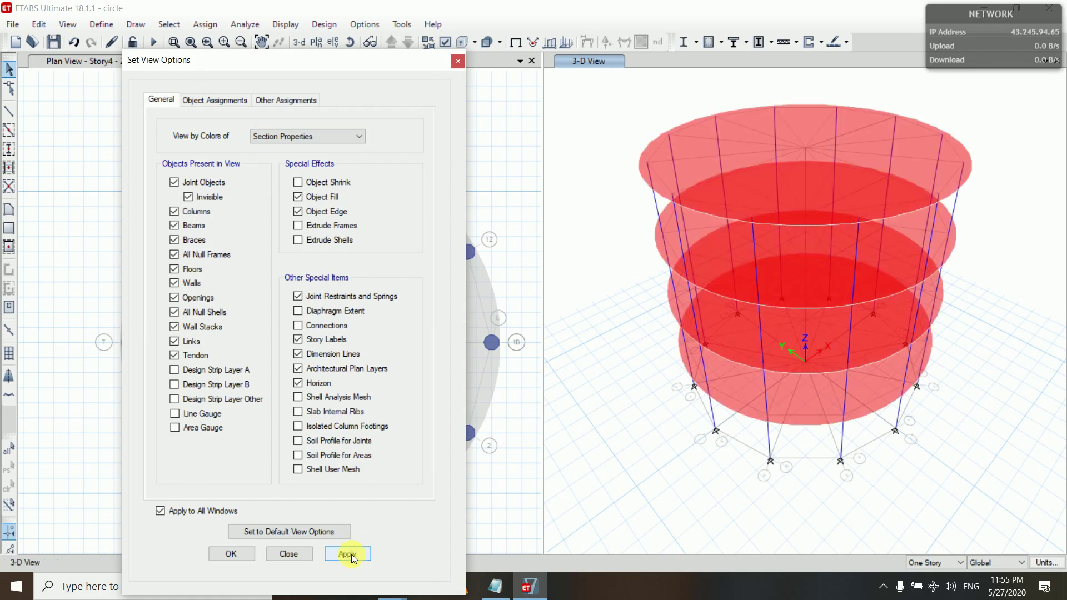
left_click(248, 554)
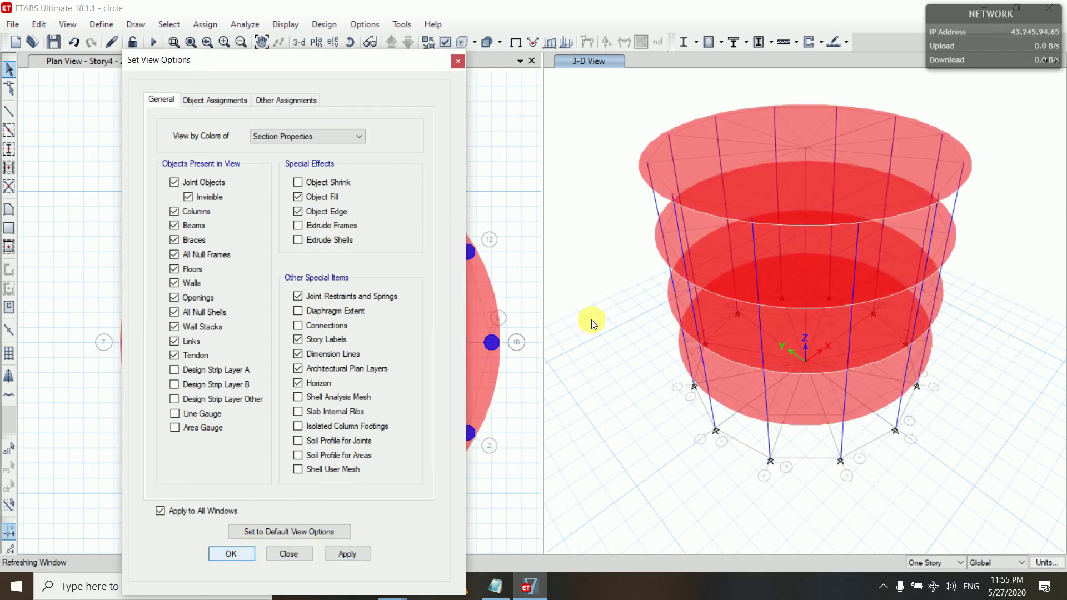